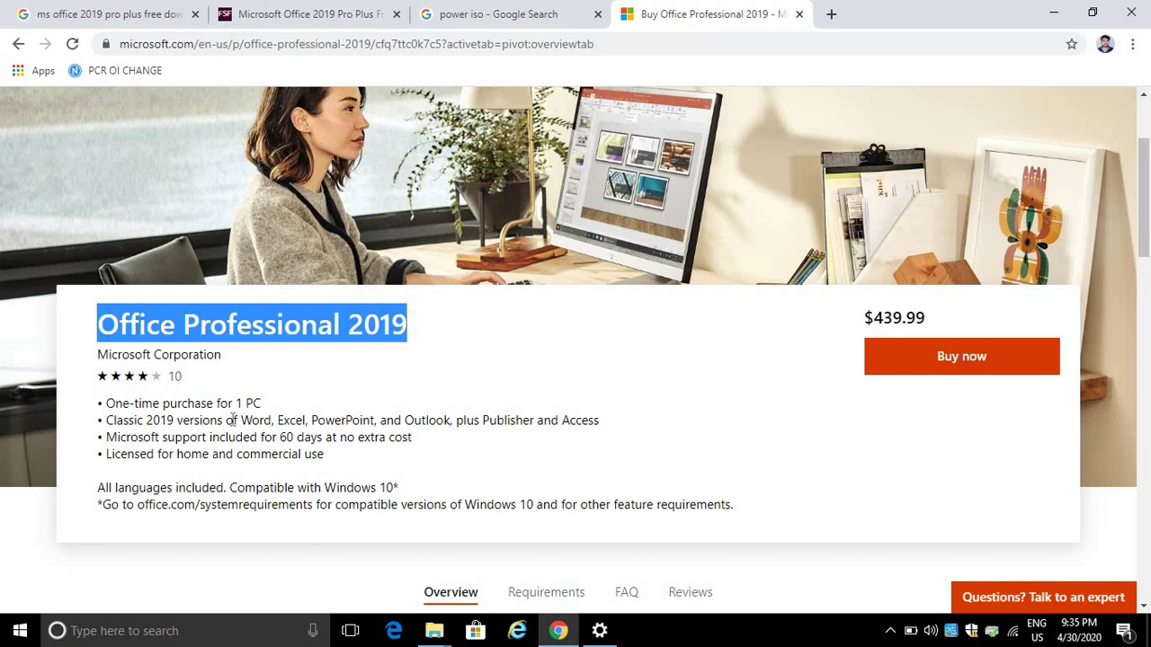
# Step: Examine the Office Professional 2019 product page, including its price, licence terms, included apps and key features
pyautogui.click(140, 405)
pyautogui.moveTo(106, 403); pyautogui.dragTo(263, 406)
pyautogui.click(579, 355)
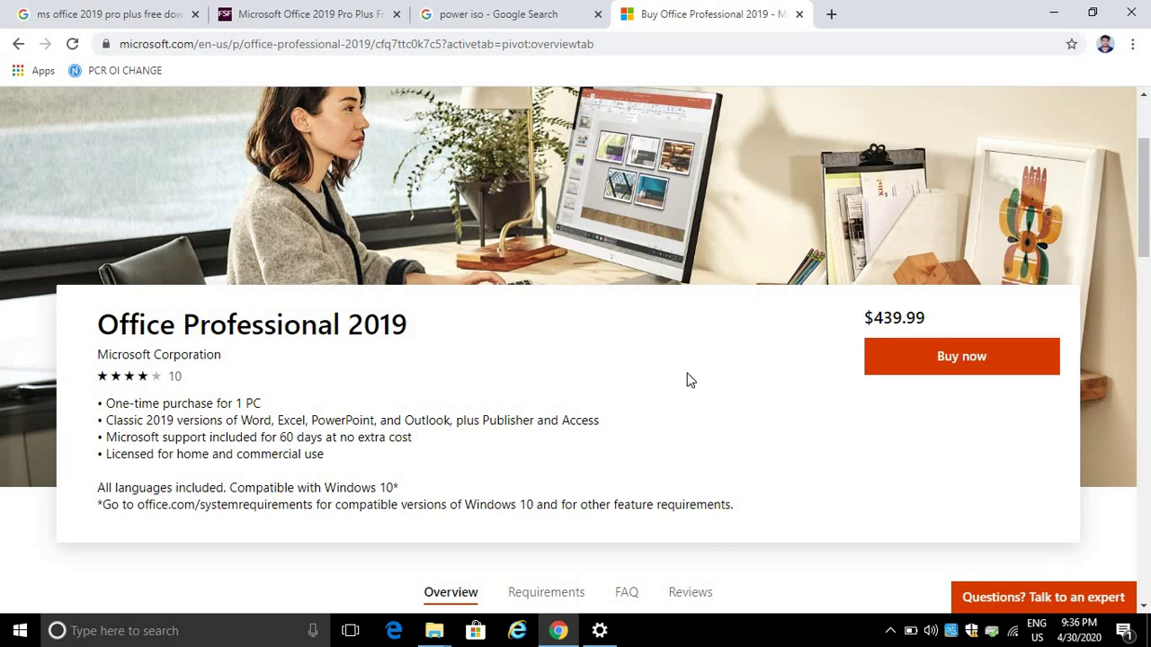
pyautogui.scroll(2, 689, 373)
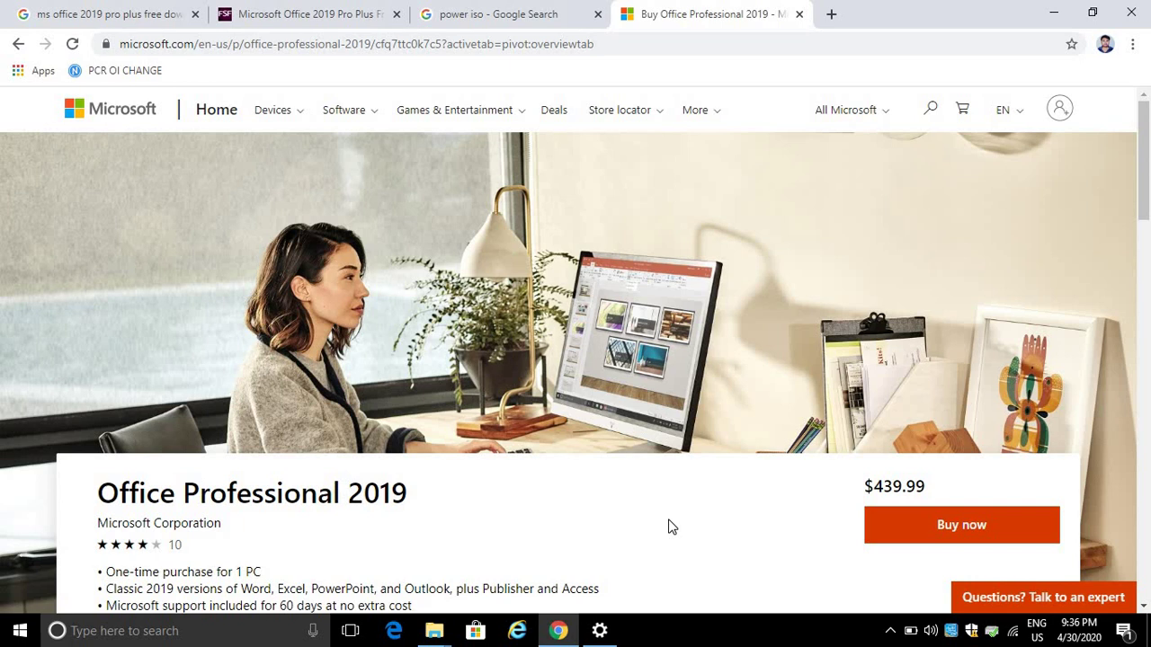
pyautogui.scroll(-5, 670, 526)
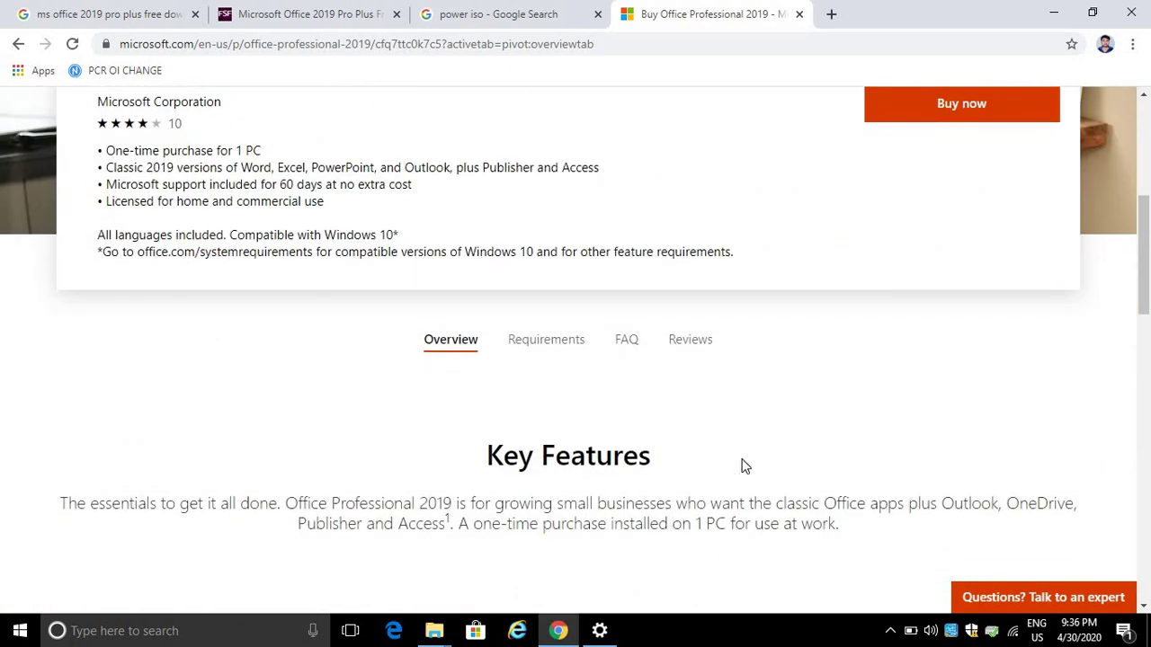
pyautogui.scroll(3, 742, 465)
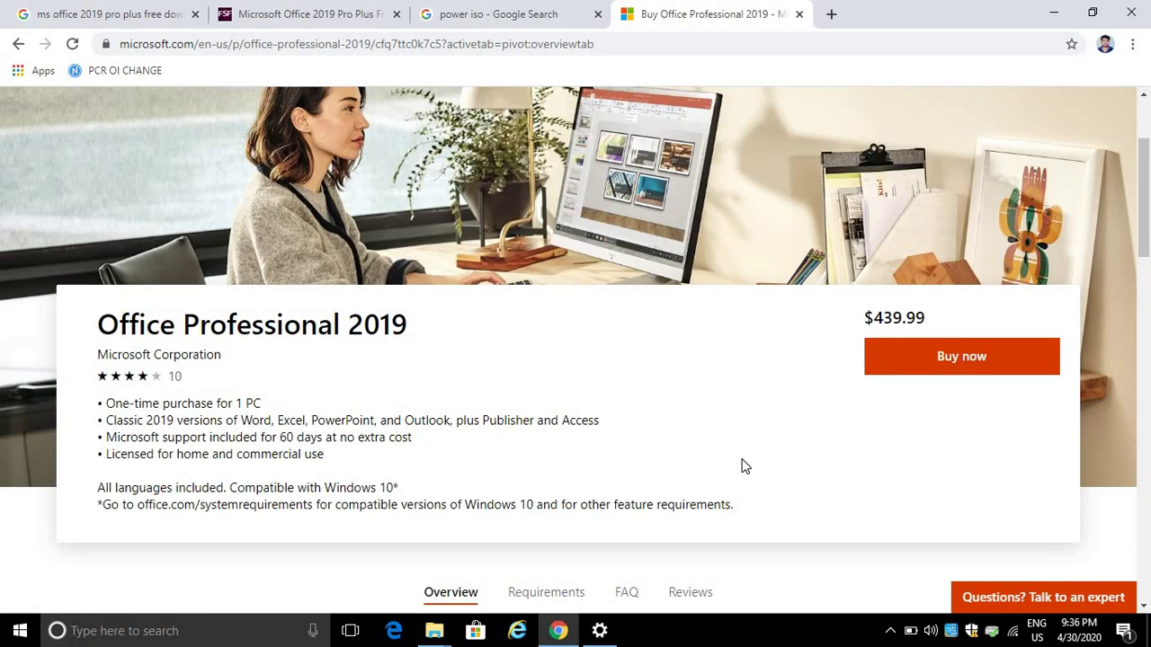
pyautogui.scroll(2, 742, 465)
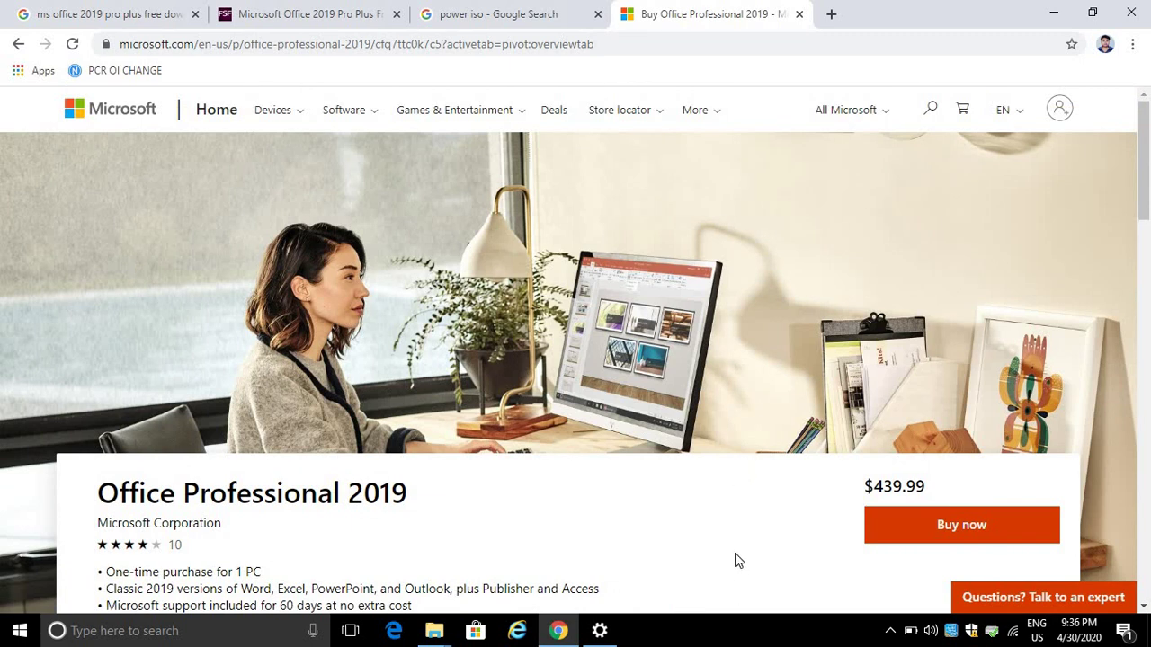
pyautogui.scroll(-5, 735, 555)
pyautogui.scroll(2, 734, 555)
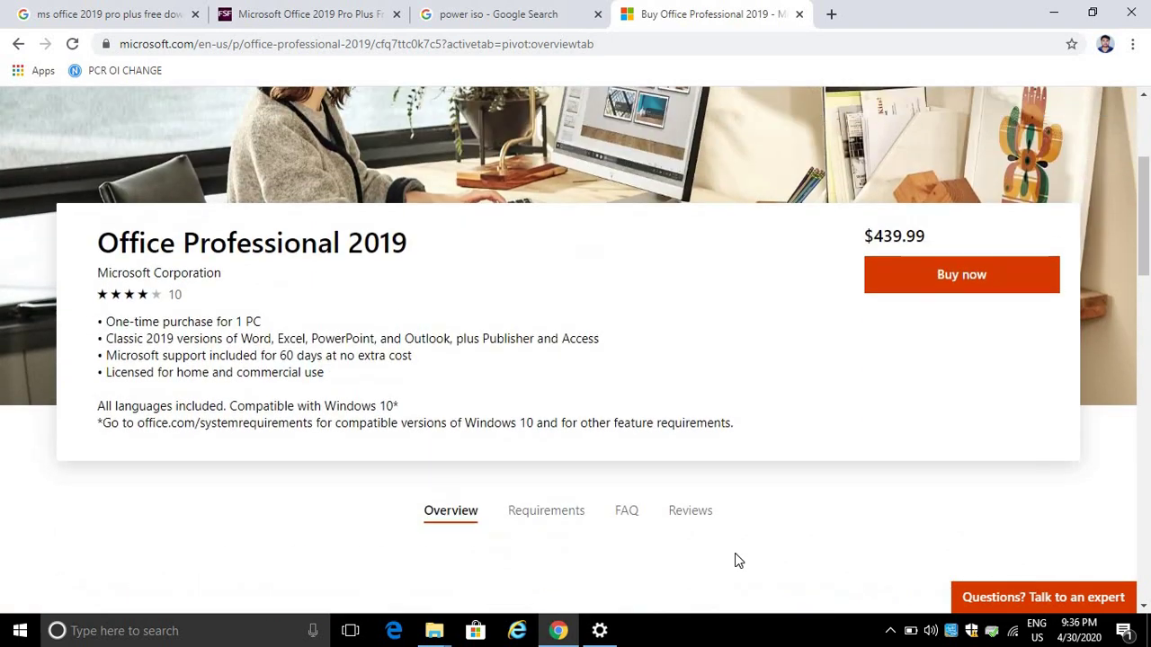
pyautogui.scroll(3, 735, 560)
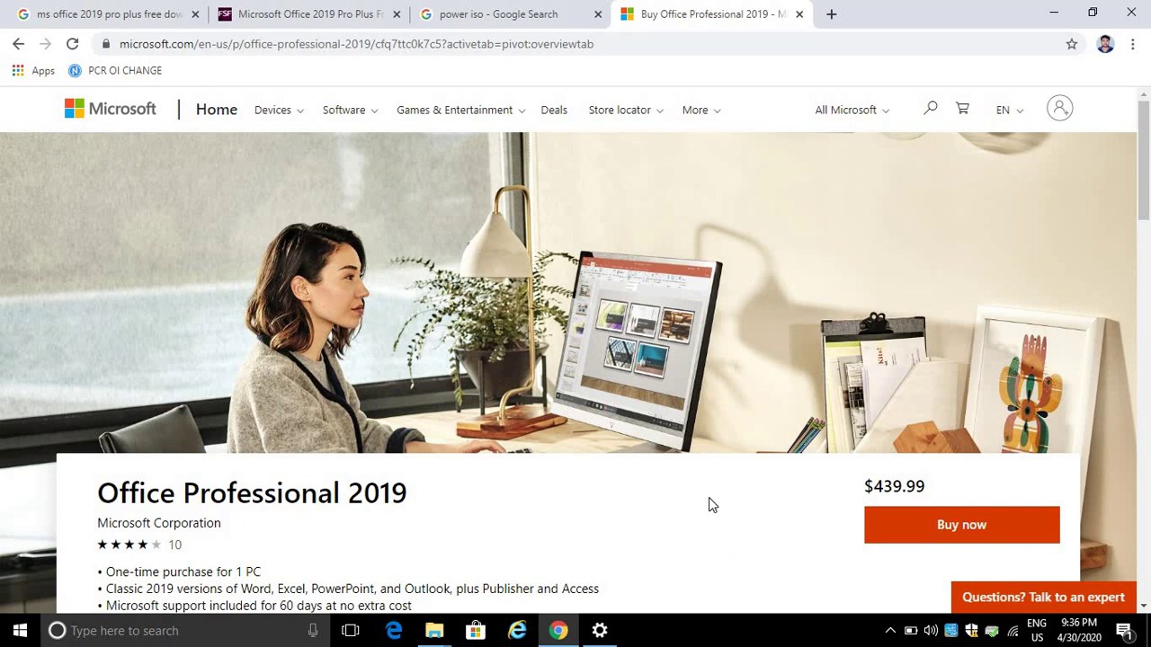
pyautogui.scroll(-5, 701, 472)
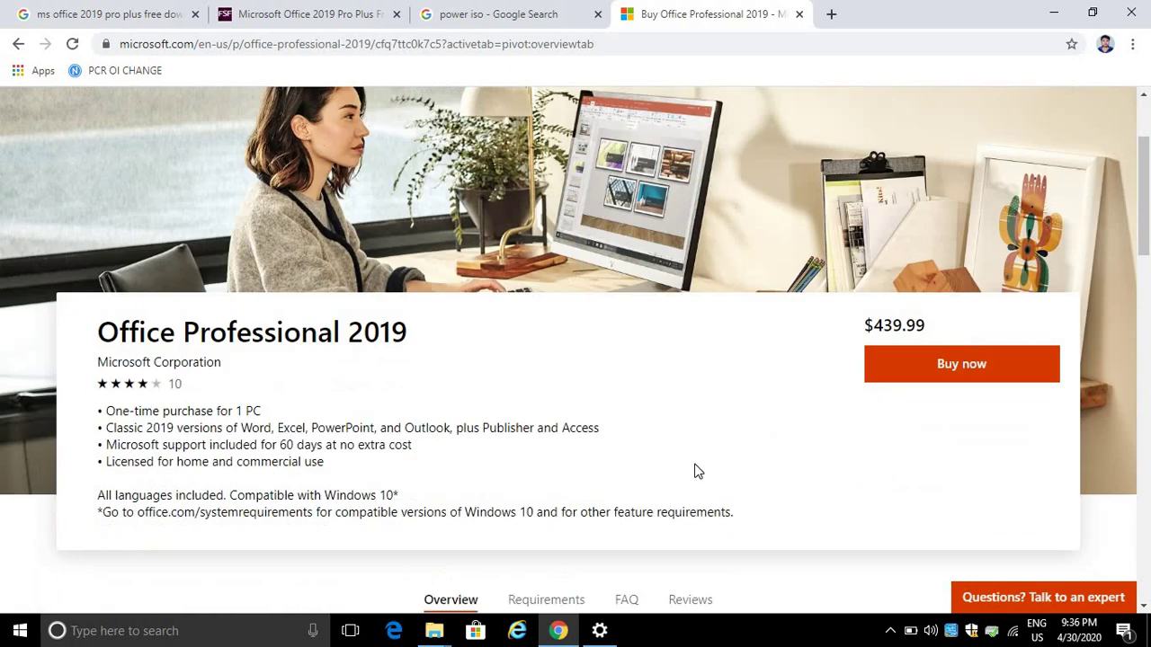
pyautogui.scroll(5, 693, 473)
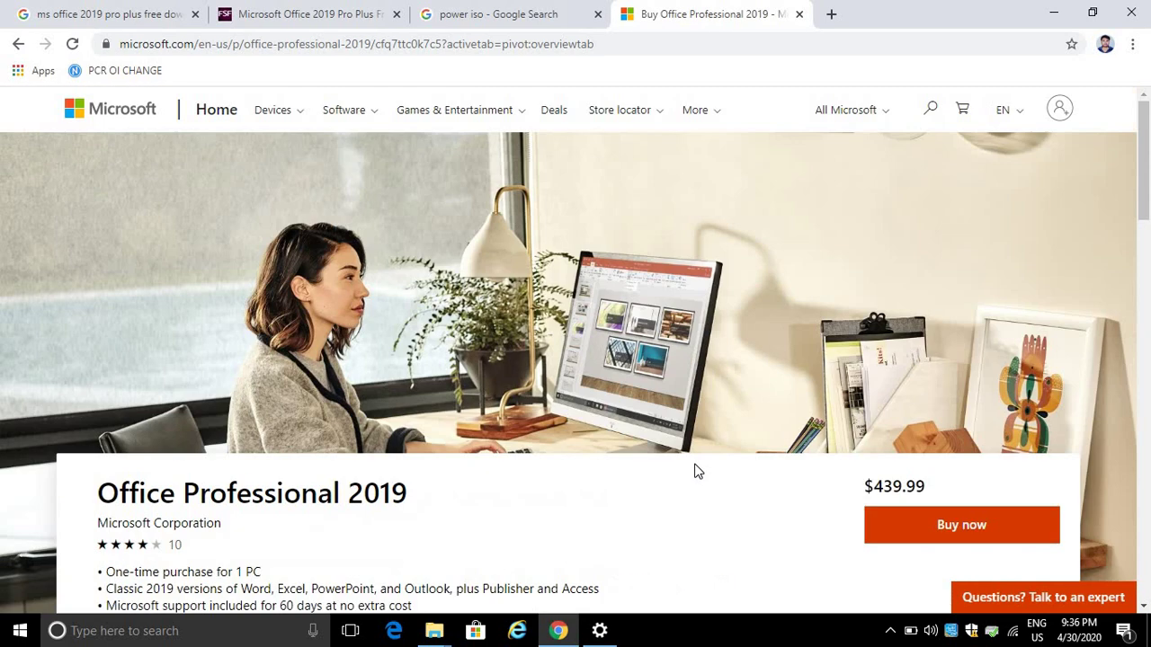
# Step: Open the second New Microsoft Excel Worksheet from the desktop in a maximized window and bring up Excel's backstage view
pyautogui.click(1052, 12)
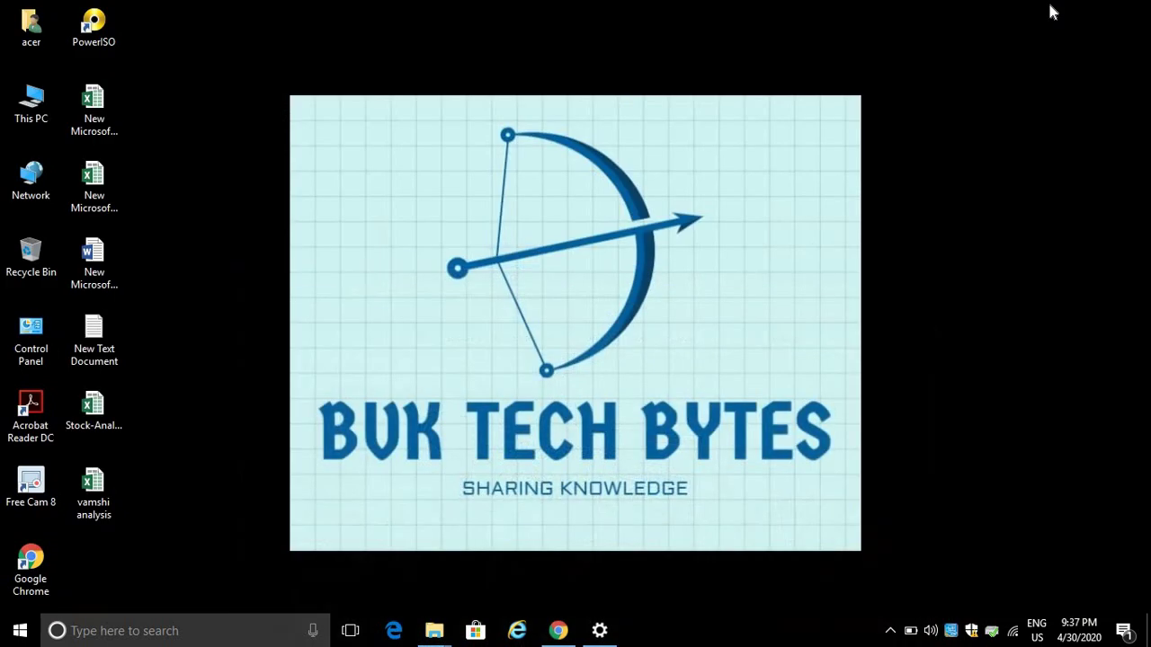
pyautogui.doubleClick(99, 185)
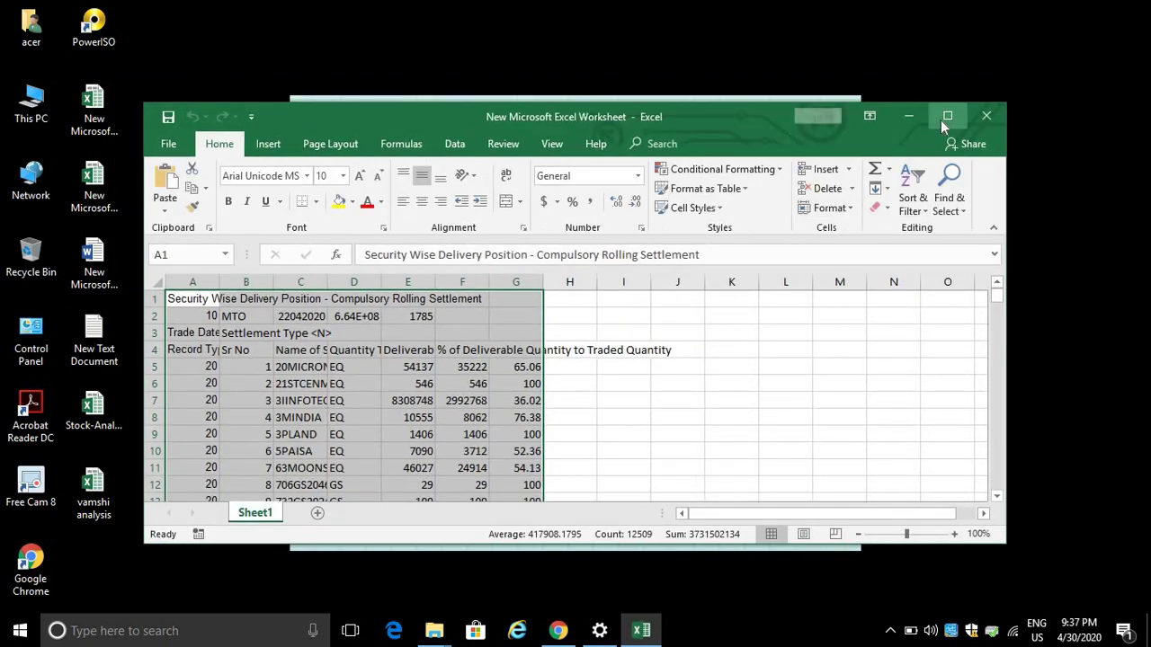
pyautogui.click(940, 120)
pyautogui.click(32, 45)
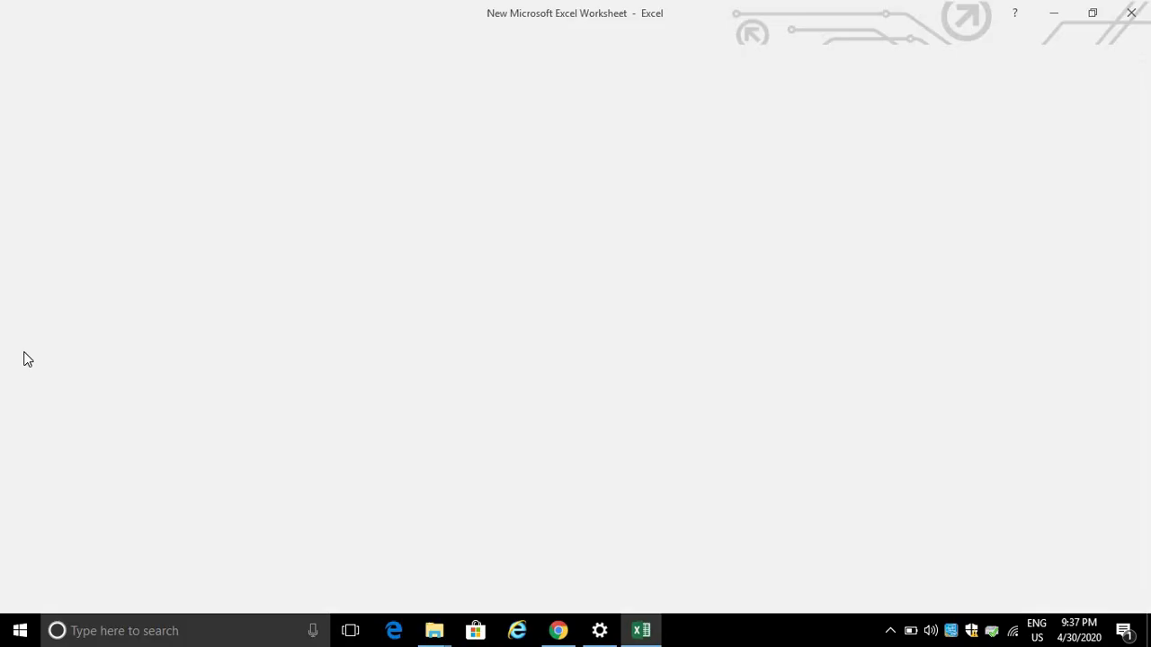
pyautogui.click(55, 448)
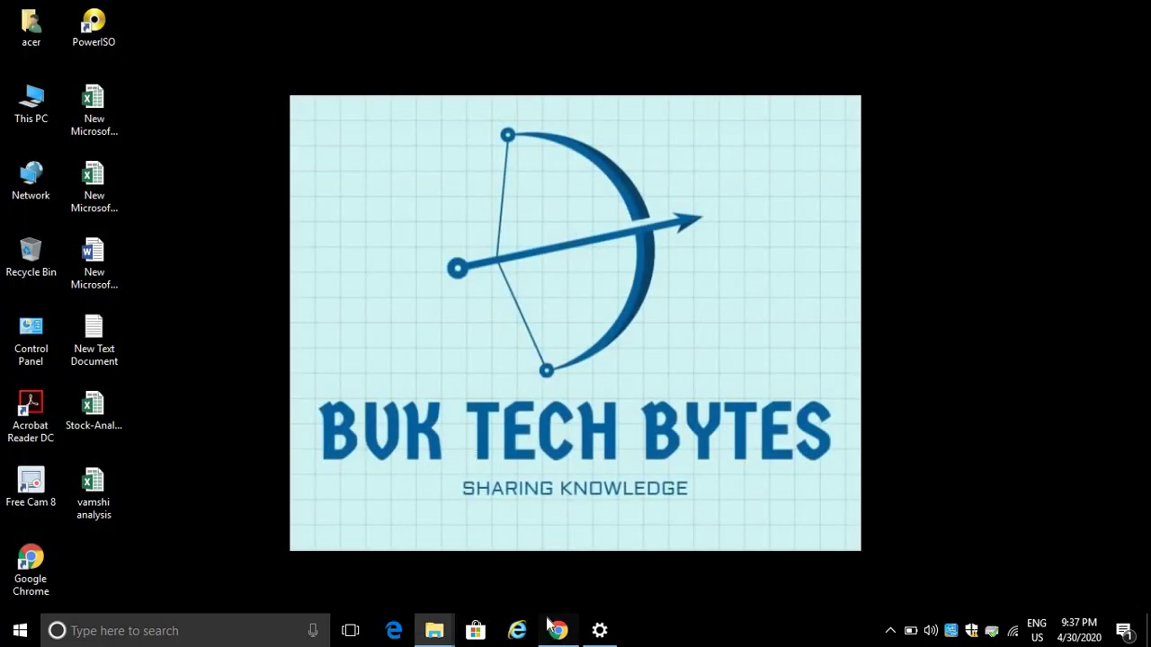
# Step: Switch to Chrome's "ms office 2019 pro plus free download" search results and open the freesoftwarefiles.com result in a new tab
pyautogui.click(551, 626)
pyautogui.click(72, 4)
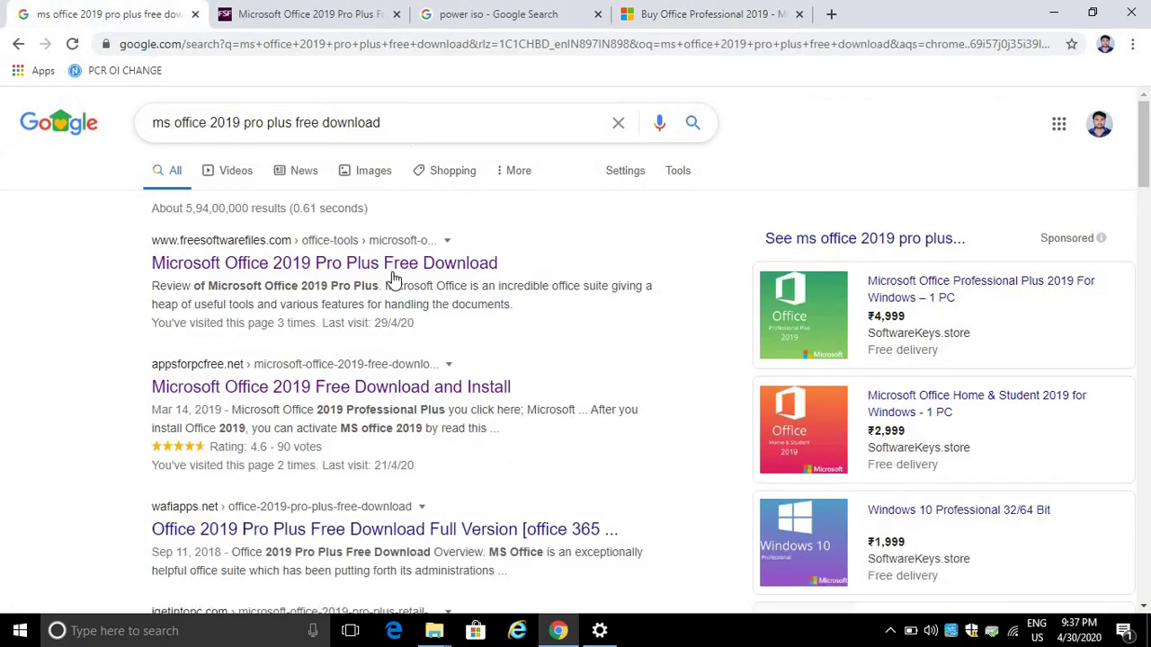
pyautogui.rightClick(185, 276)
pyautogui.click(189, 278)
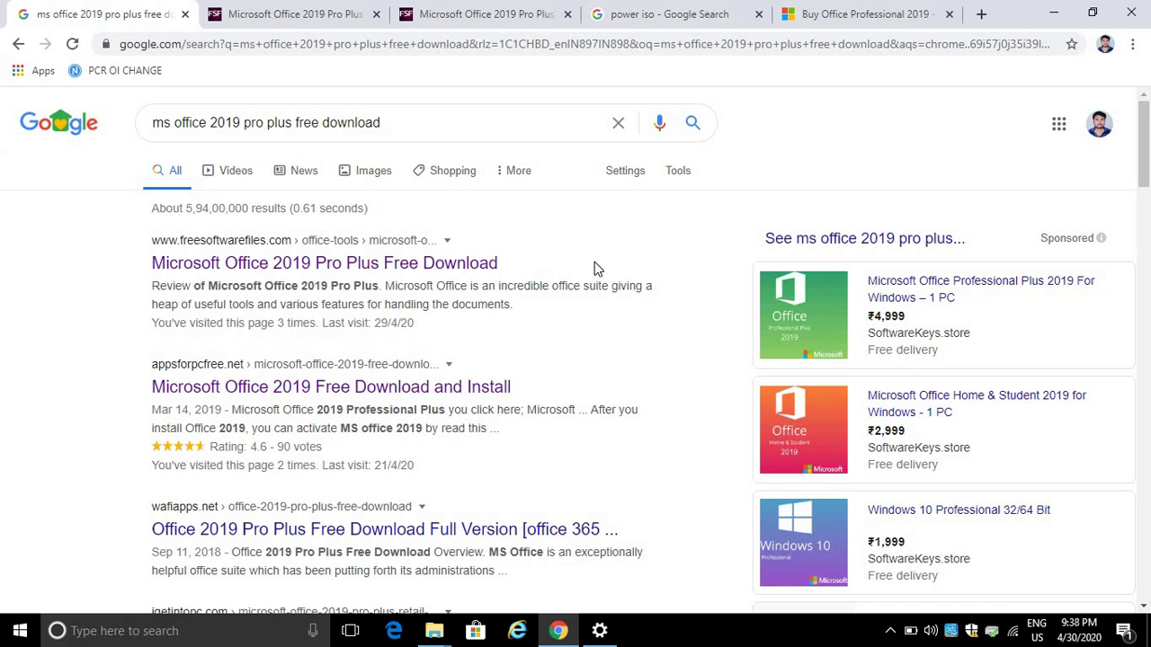
pyautogui.click(299, 17)
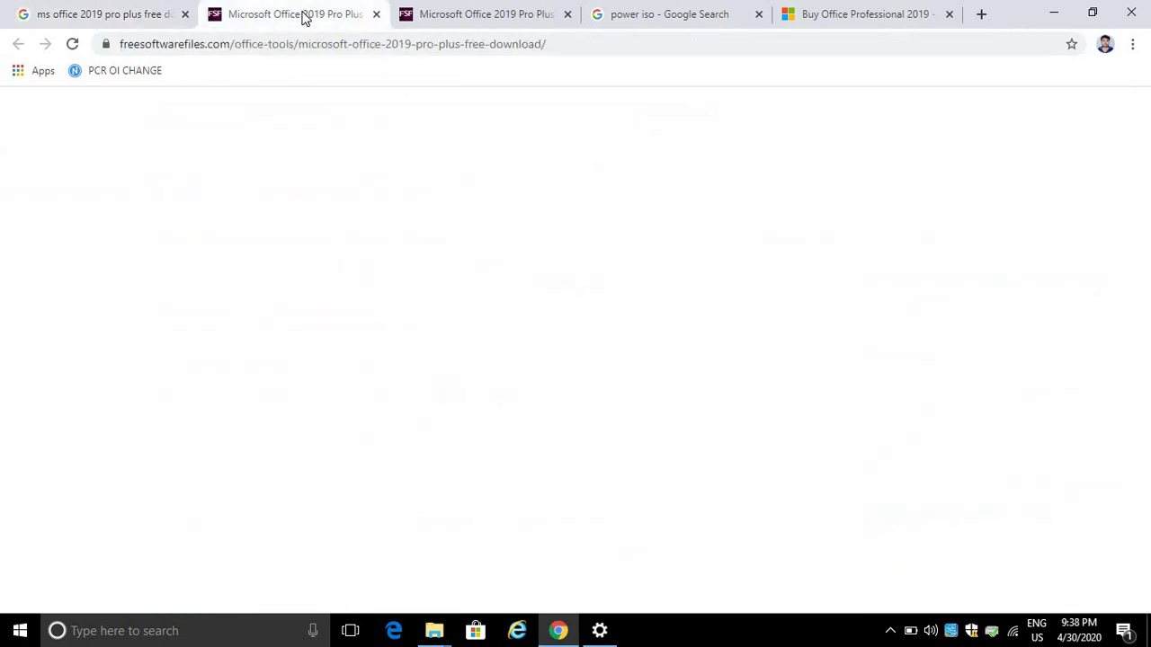
# Step: Start the 64 bit Microsoft Office 2019 Pro Plus download from the freesoftwarefiles.com page
pyautogui.scroll(-10, 539, 364)
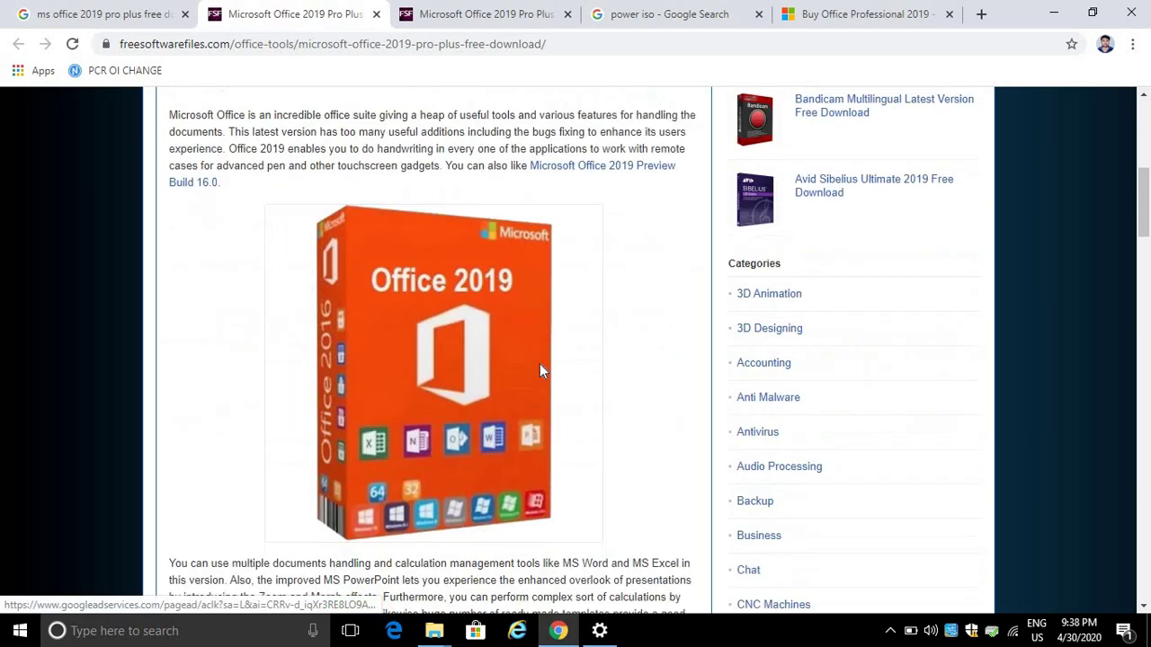
pyautogui.scroll(-14, 539, 363)
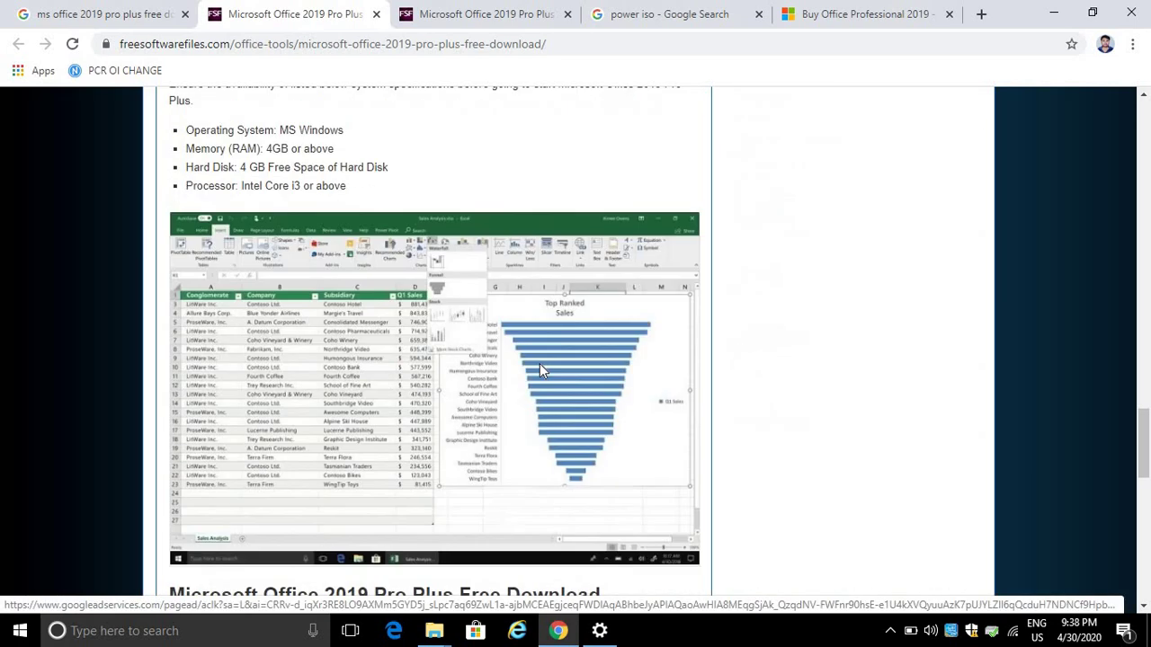
pyautogui.scroll(4, 348, 403)
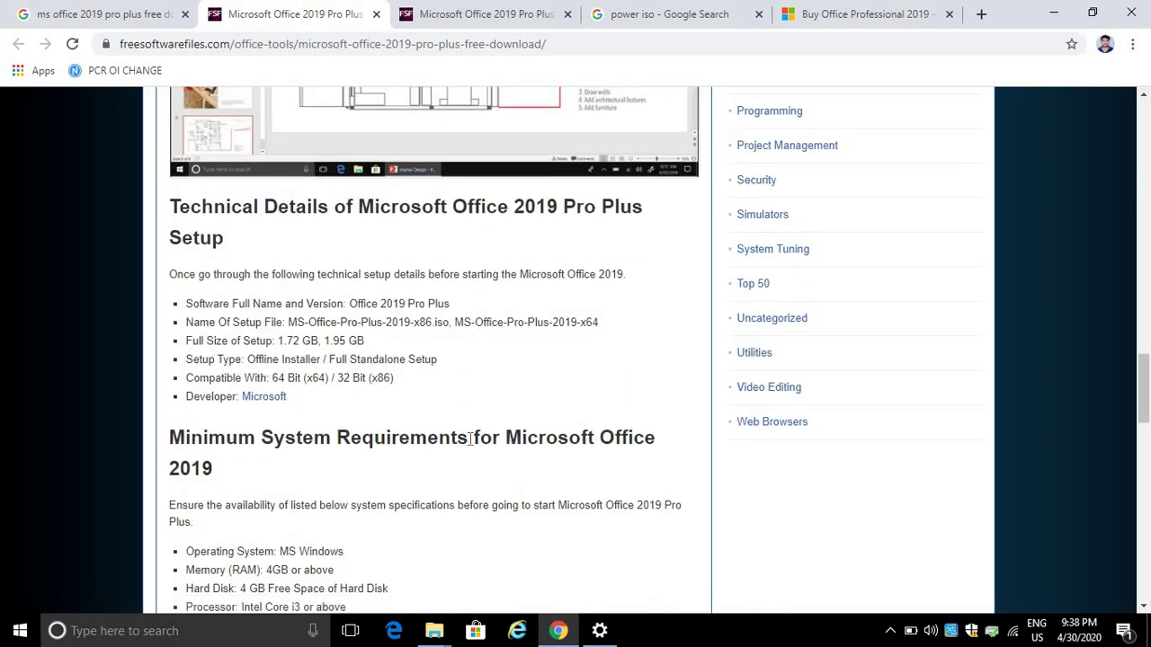
pyautogui.scroll(-2, 328, 401)
pyautogui.scroll(-13, 328, 401)
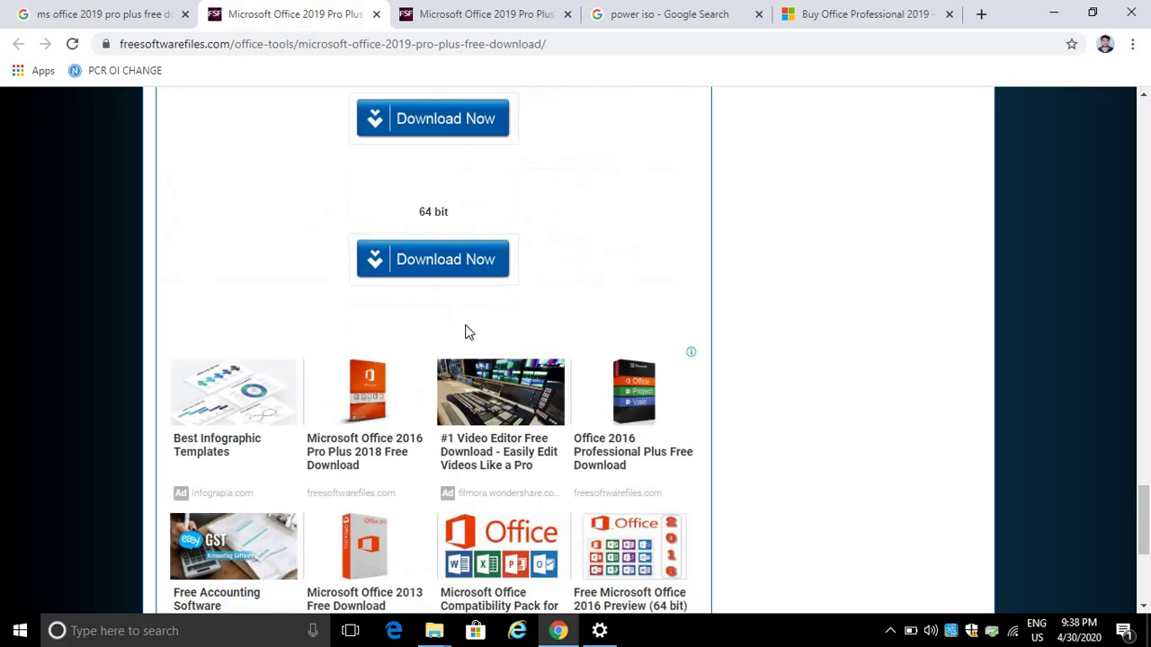
pyautogui.click(449, 270)
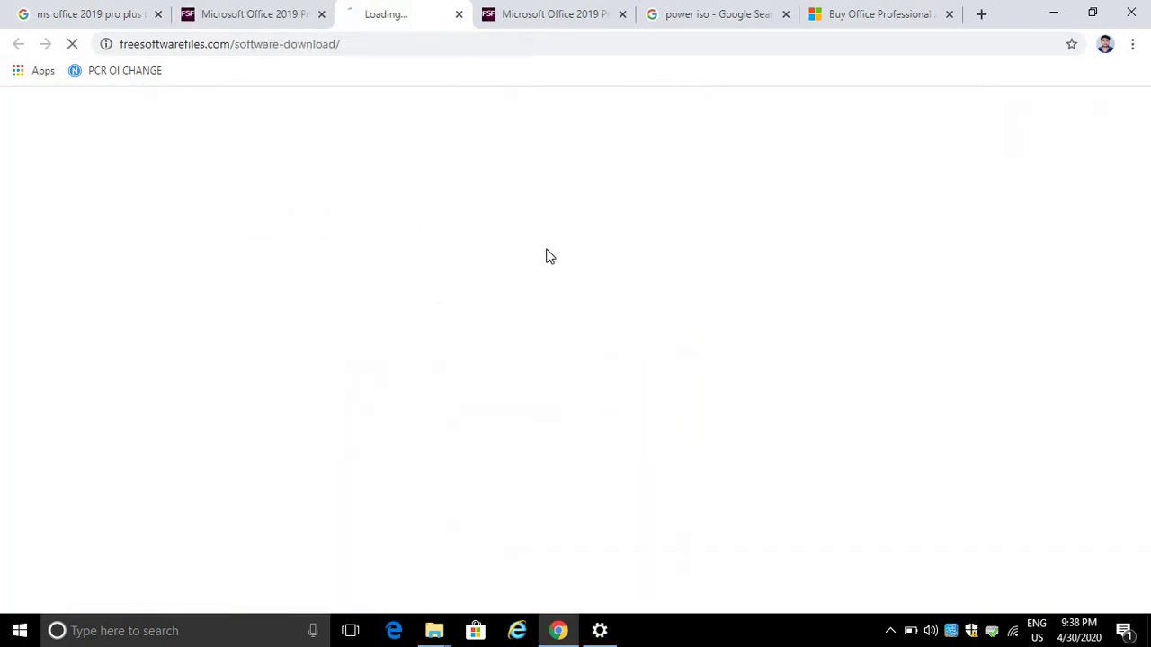
pyautogui.scroll(-2, 283, 352)
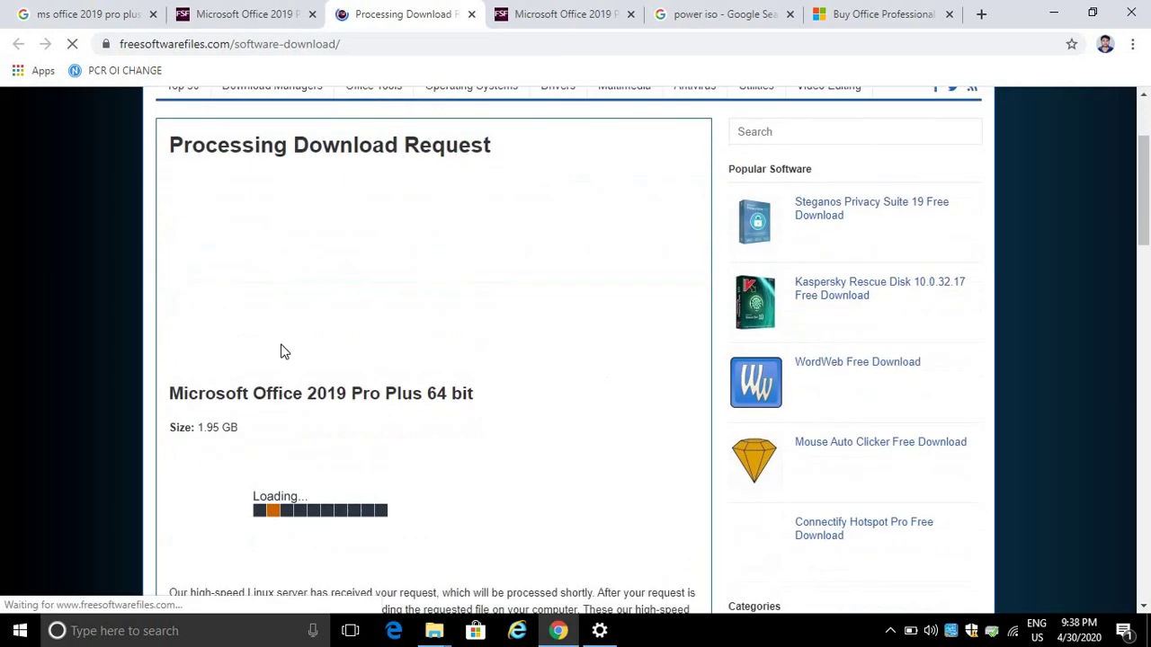
pyautogui.scroll(-2, 222, 431)
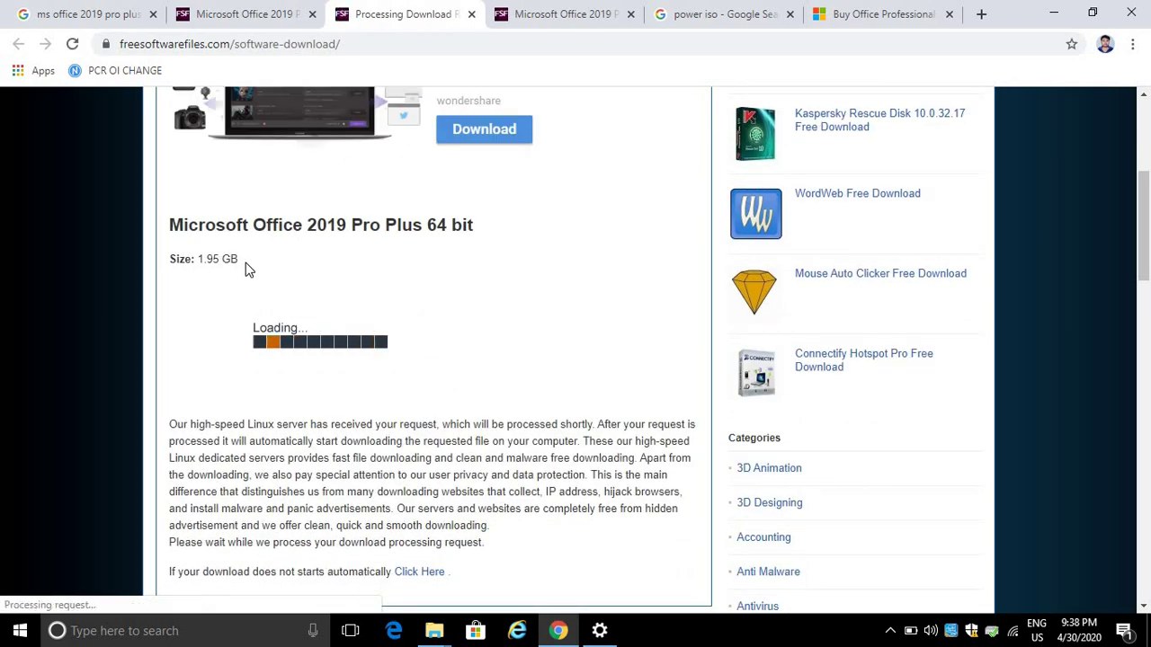
pyautogui.scroll(-1, 585, 323)
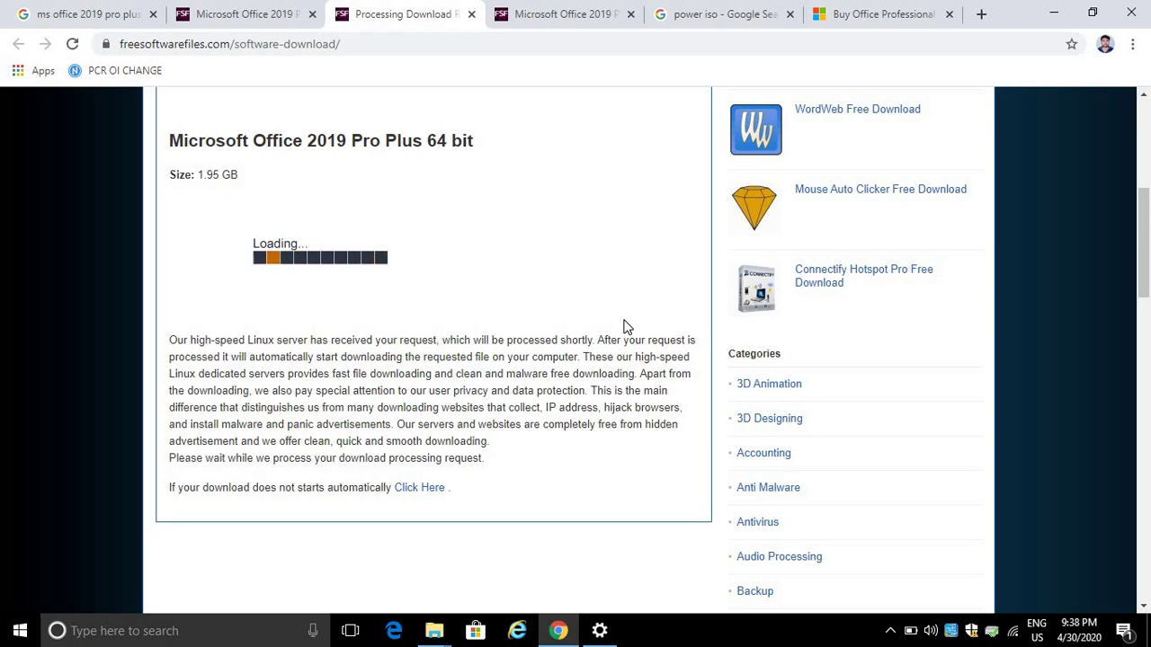
pyautogui.scroll(-1, 465, 375)
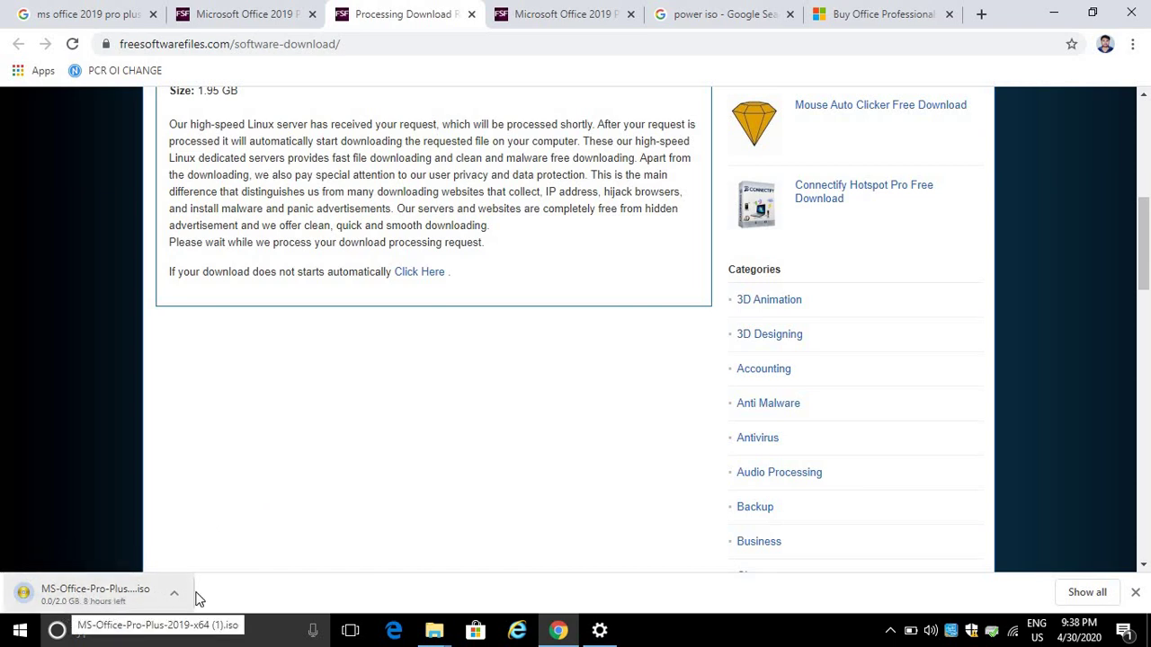
# Step: Open the browser's downloads list and cancel the MS-Office-Pro-Plus-2019-x64 (1).iso download
pyautogui.click(1132, 44)
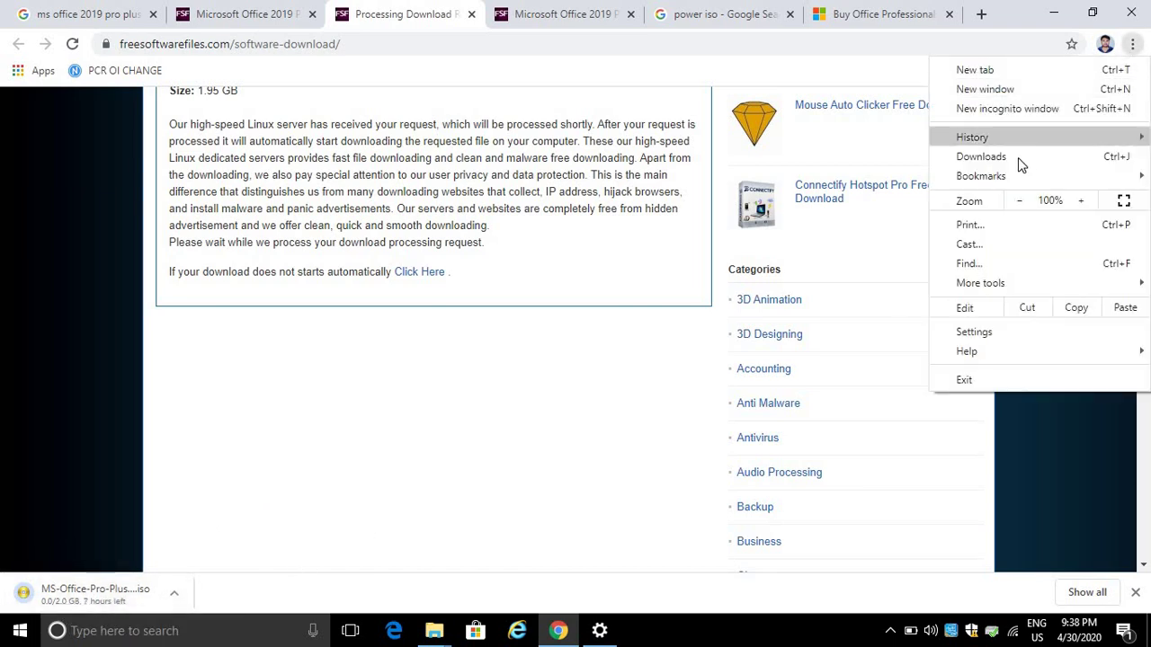
pyautogui.click(981, 157)
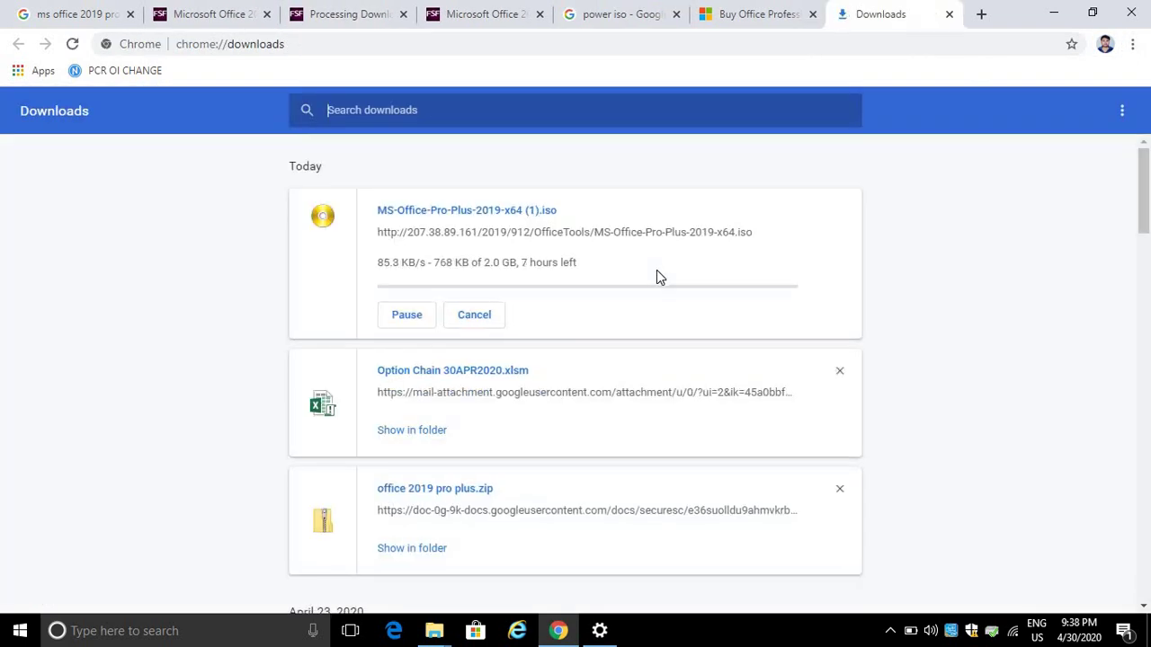
pyautogui.click(477, 325)
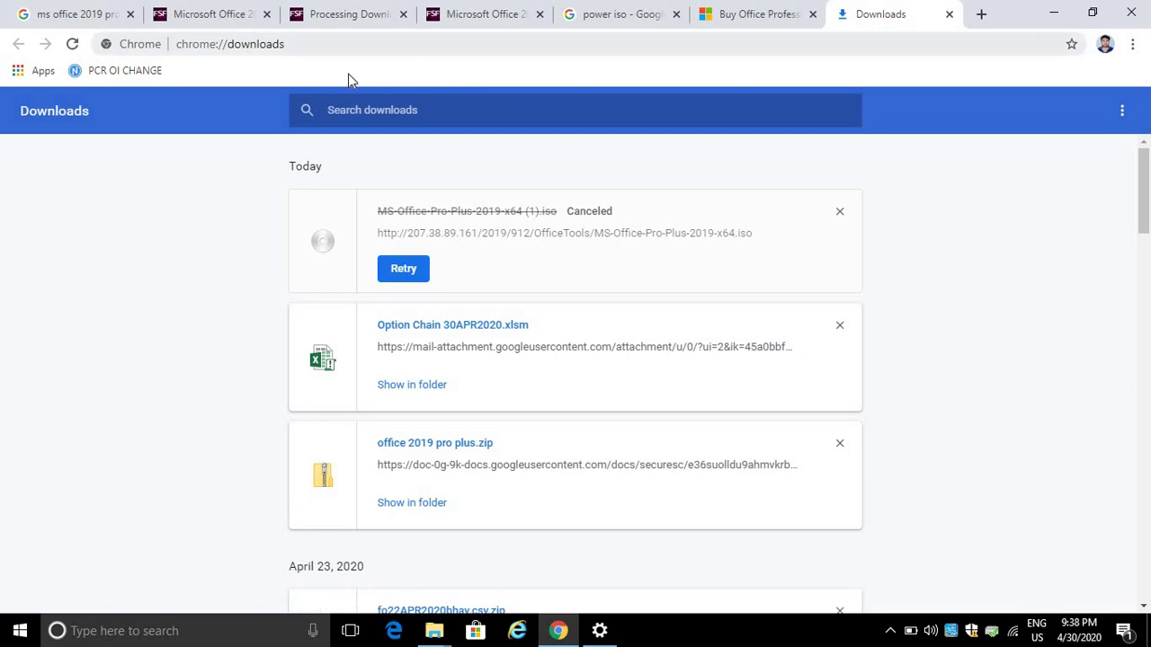
# Step: Minimize Chrome, open the ACER DATA (D:) drive in File Explorer and select the MS-Office-Pro-Plus-2019-x64 image file
pyautogui.click(1053, 13)
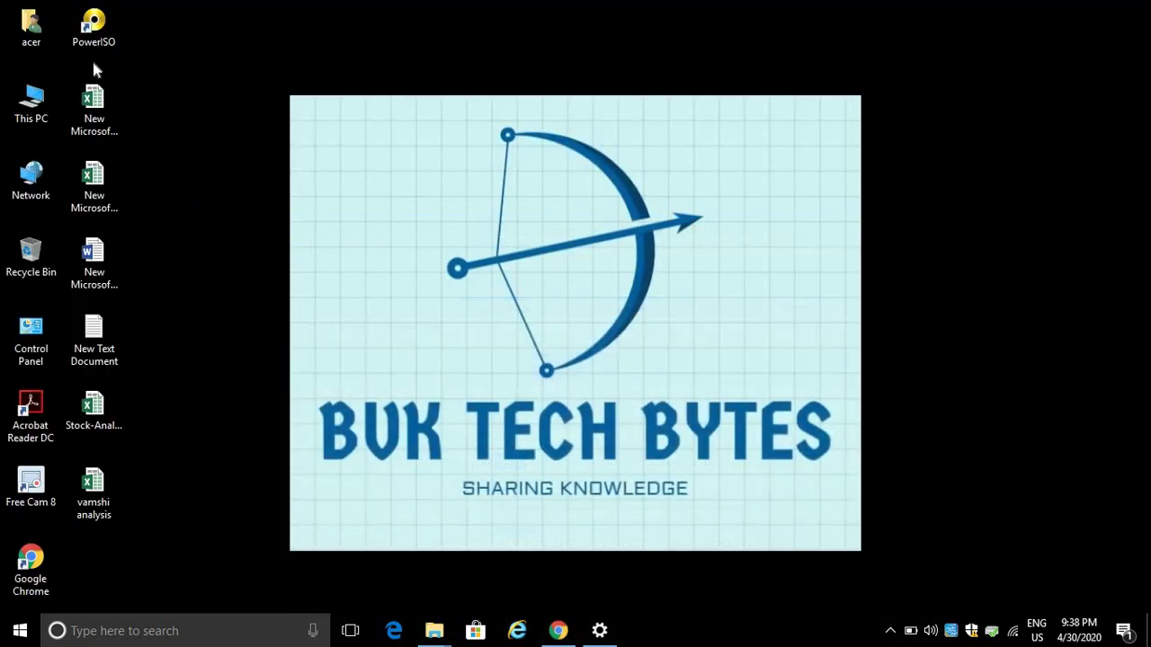
pyautogui.doubleClick(27, 107)
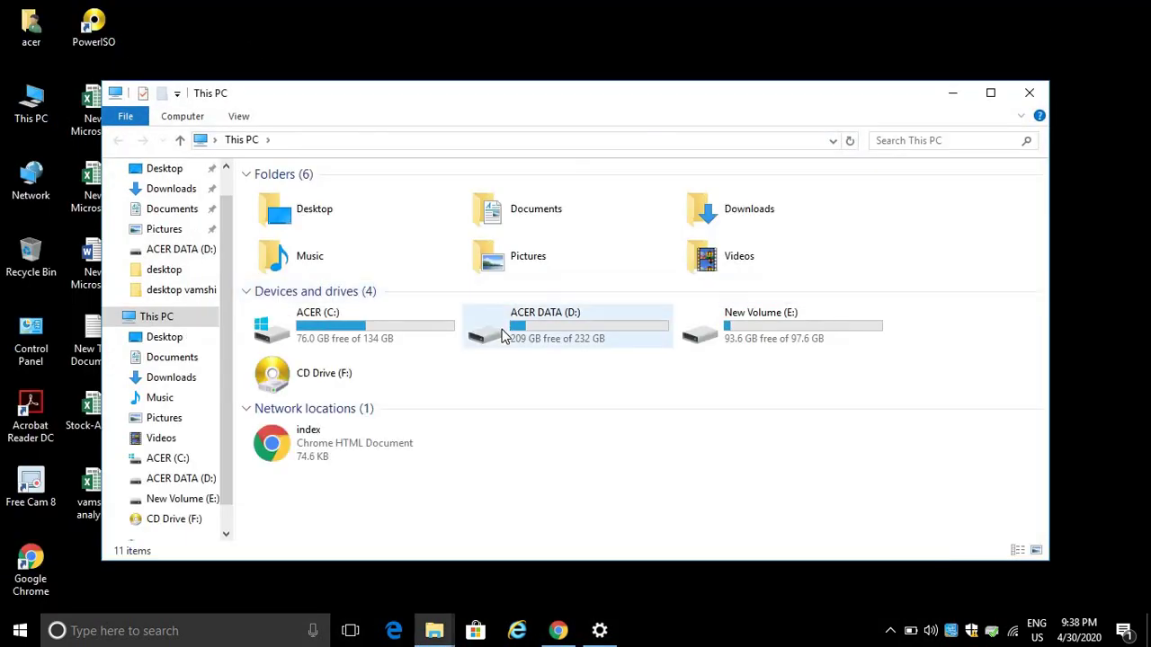
pyautogui.click(503, 335)
pyautogui.doubleClick(504, 336)
pyautogui.click(838, 226)
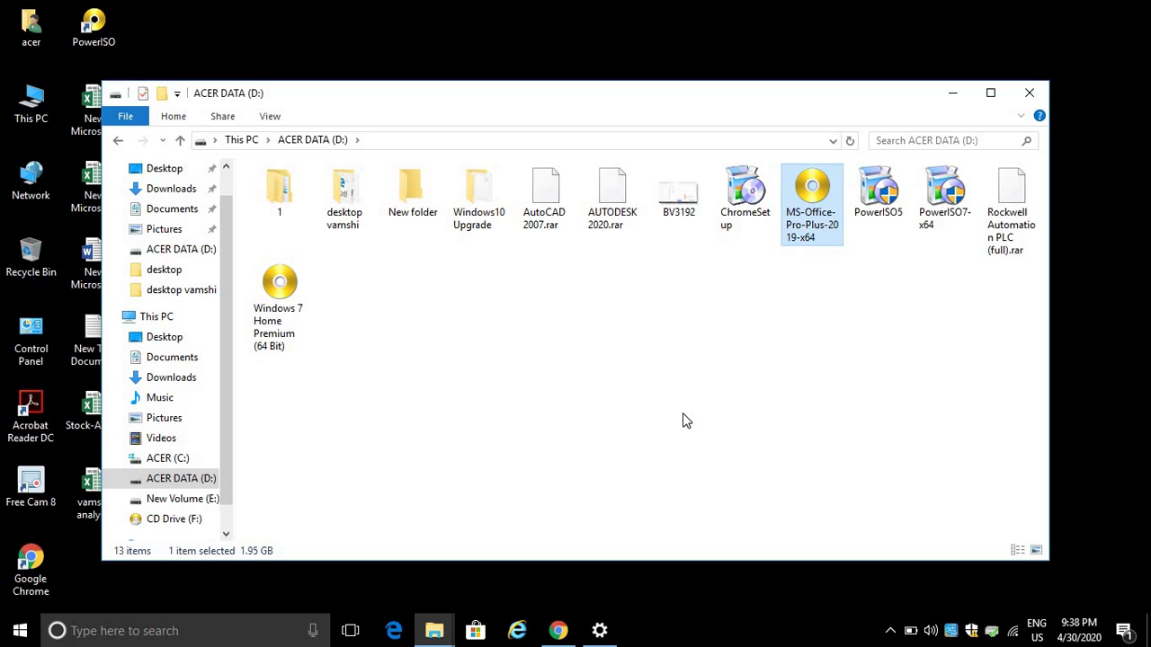
# Step: Mount the MS-Office-Pro-Plus-2019-x64 image from ACER DATA (D:) to the virtual CD Drive (F:) with PowerISO
pyautogui.click(142, 316)
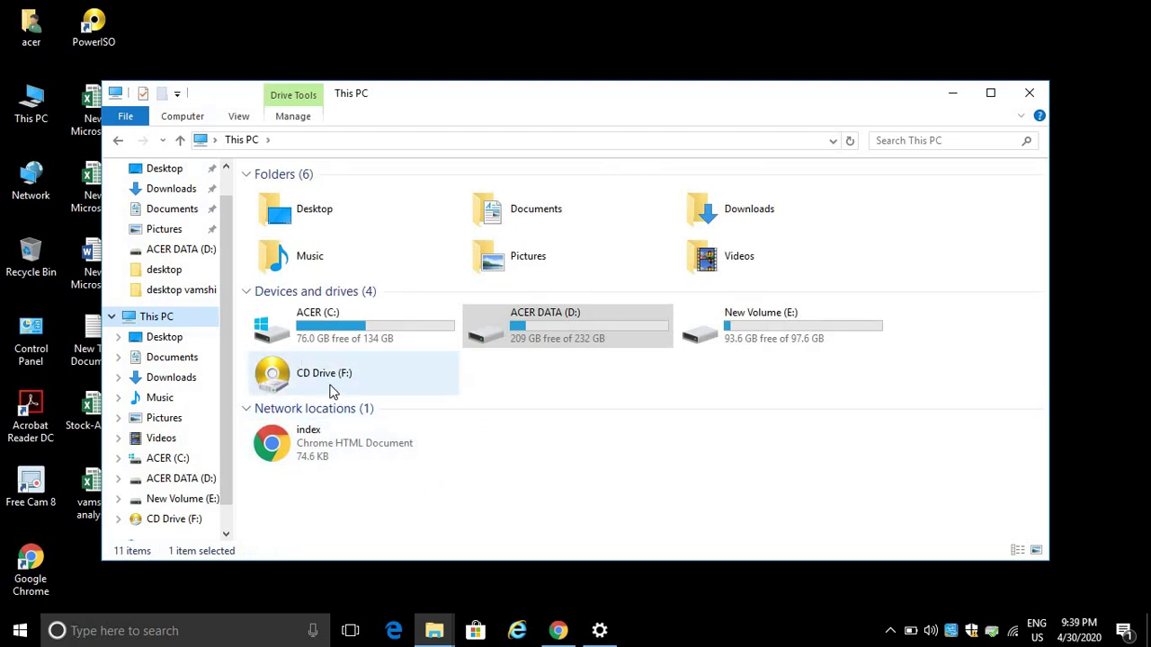
pyautogui.click(284, 374)
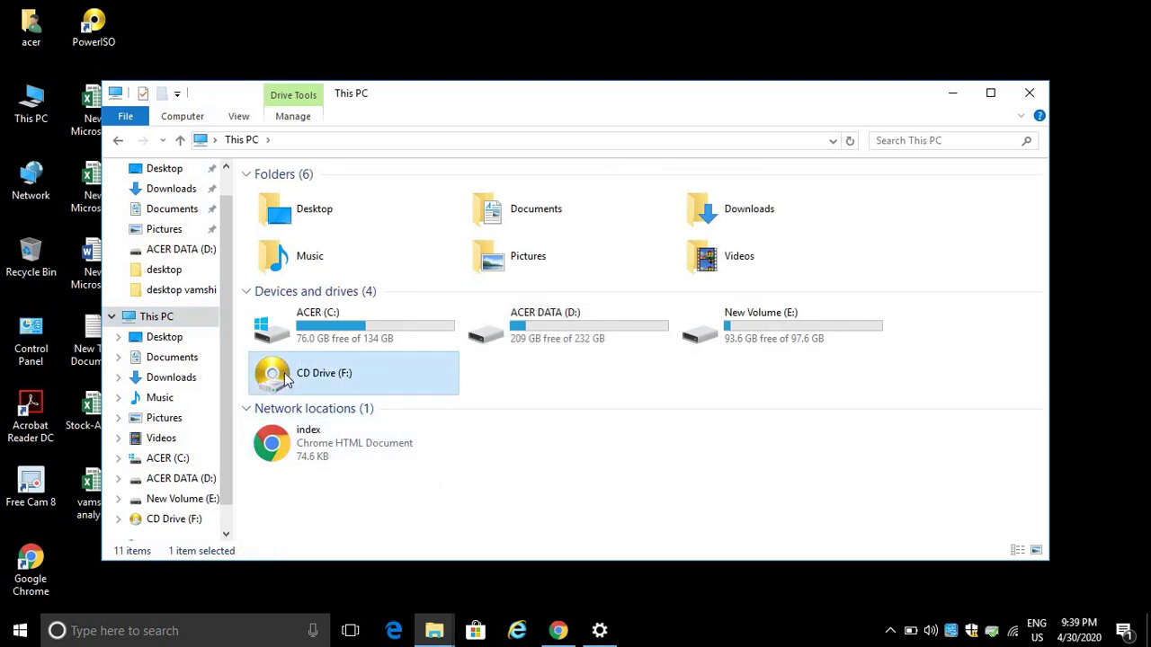
pyautogui.rightClick(283, 376)
pyautogui.moveTo(414, 298)
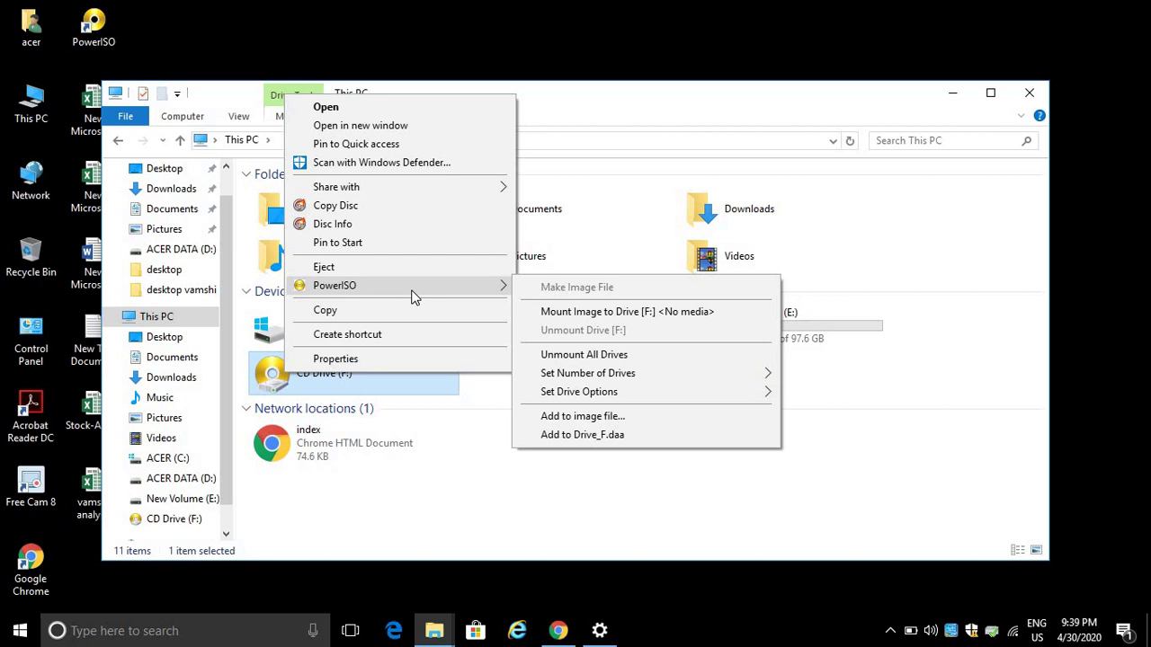
pyautogui.click(558, 312)
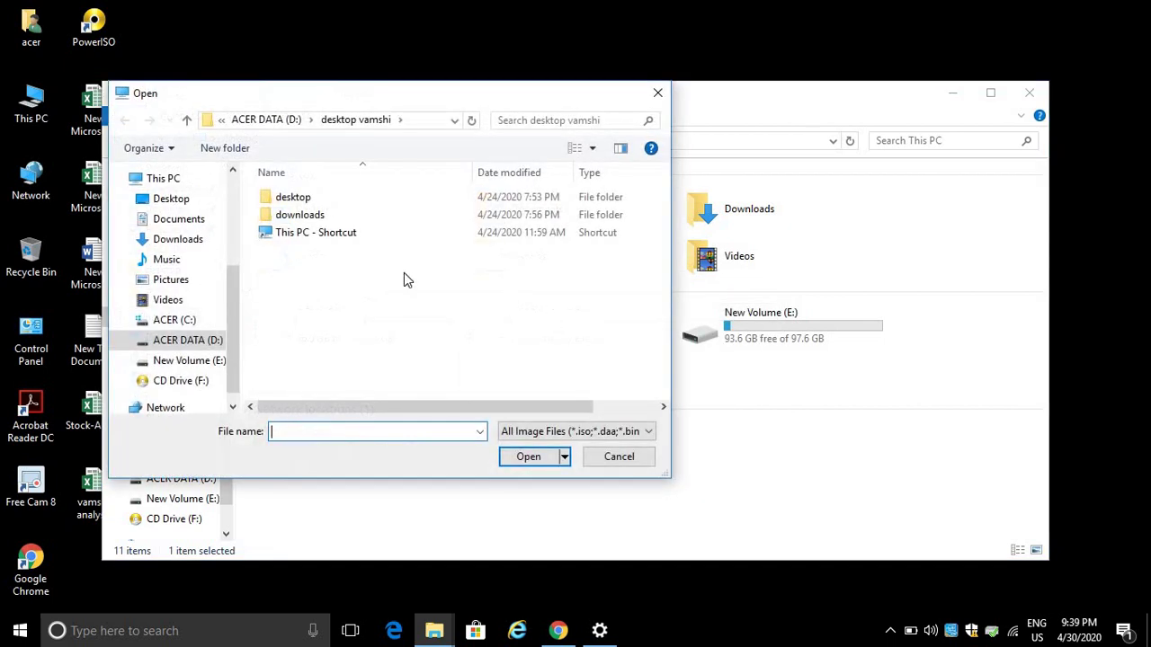
pyautogui.click(210, 349)
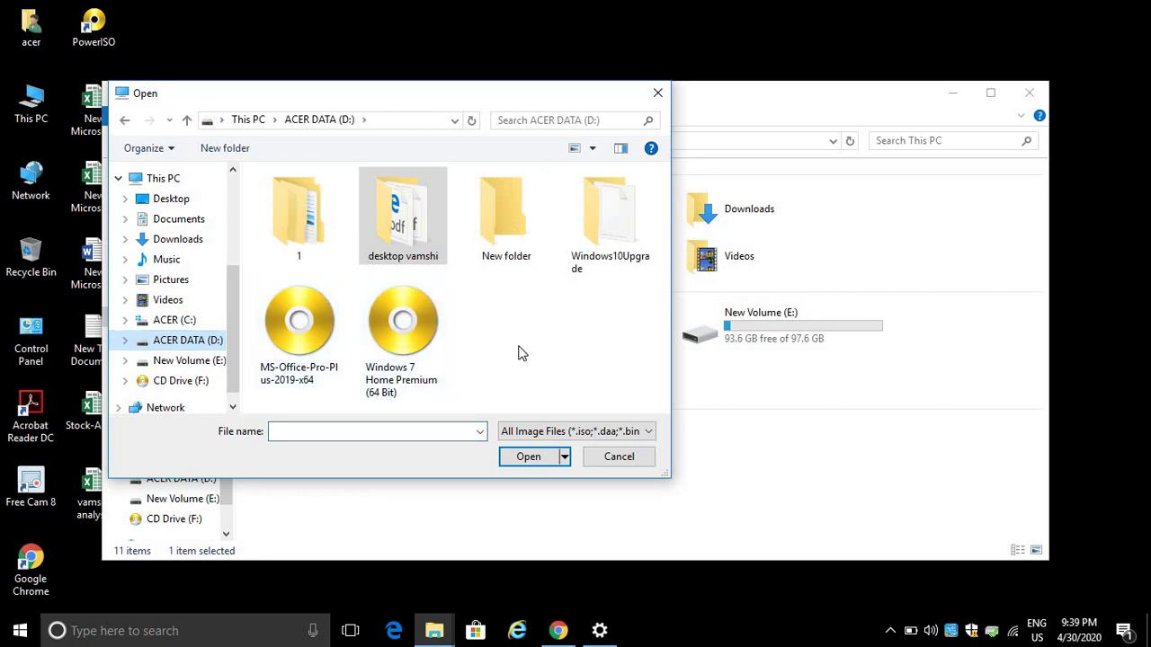
pyautogui.click(309, 347)
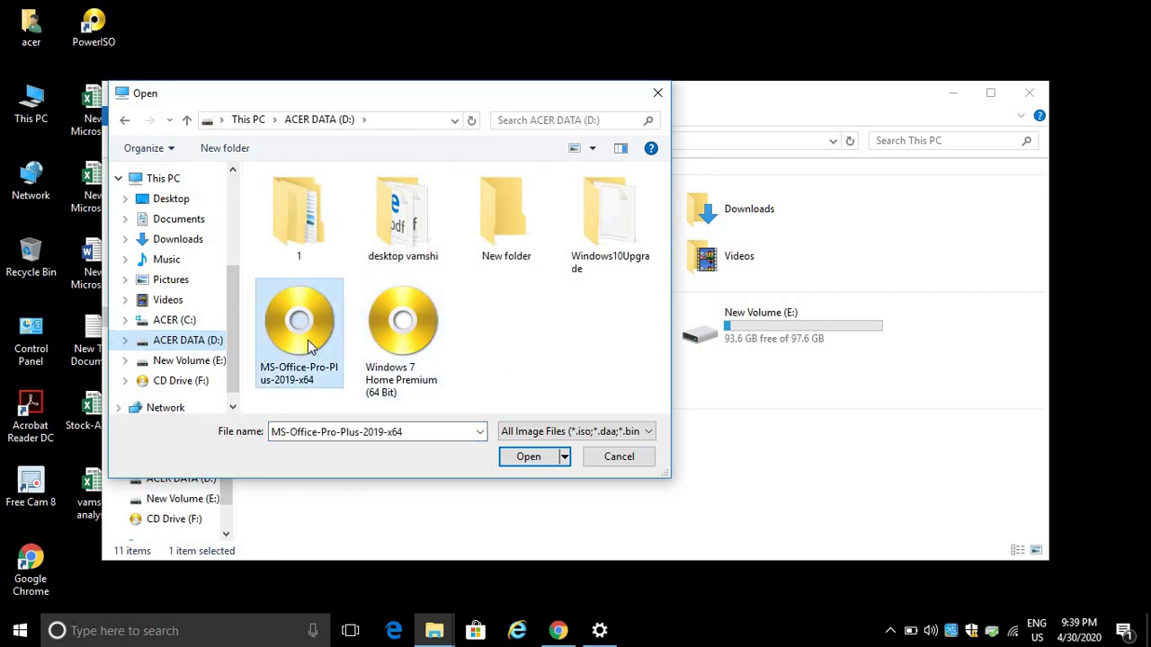
pyautogui.click(538, 459)
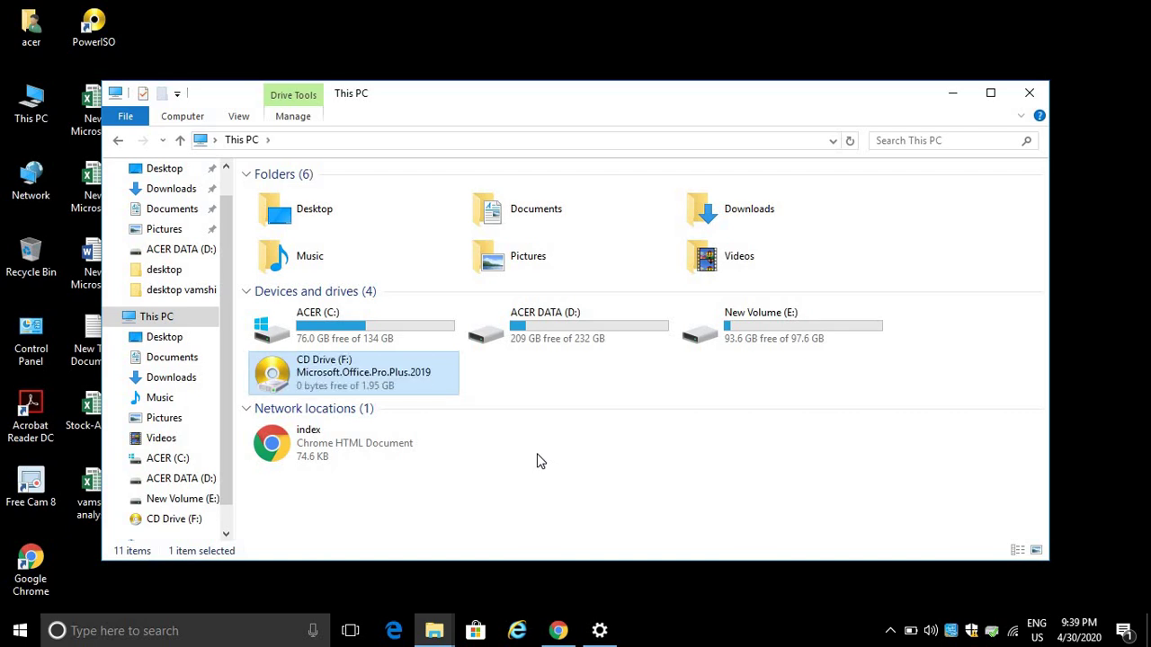
# Step: Open the mounted Microsoft.Office.Pro.Plus.2019 disc in CD Drive (F:) and select the setup application
pyautogui.doubleClick(311, 394)
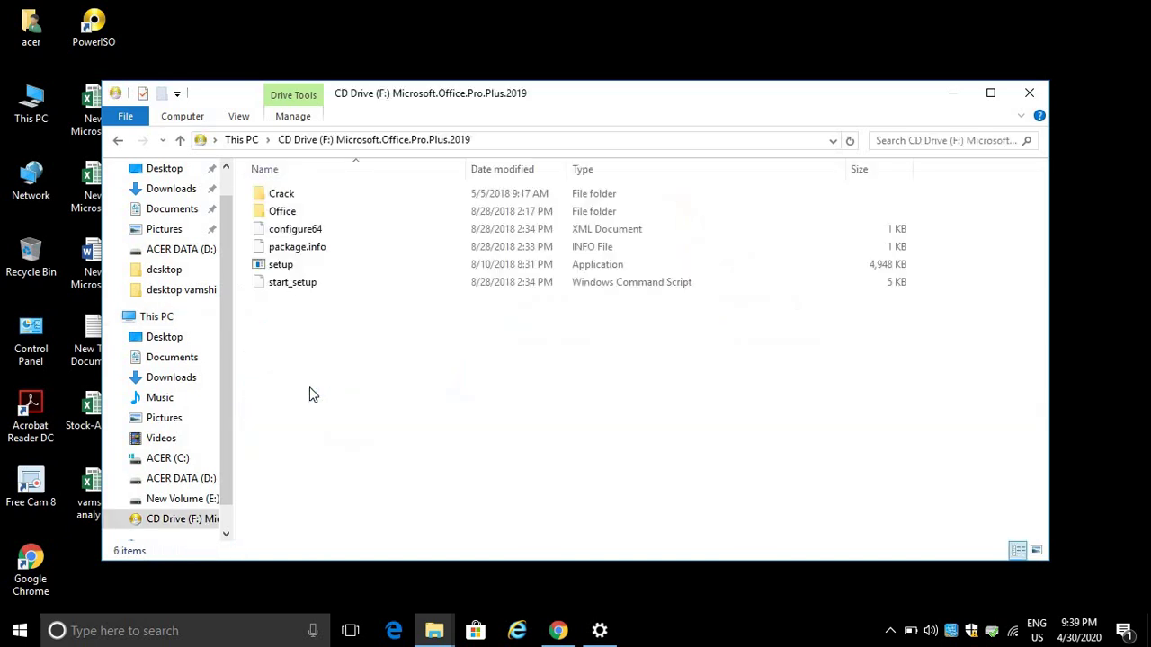
pyautogui.click(289, 268)
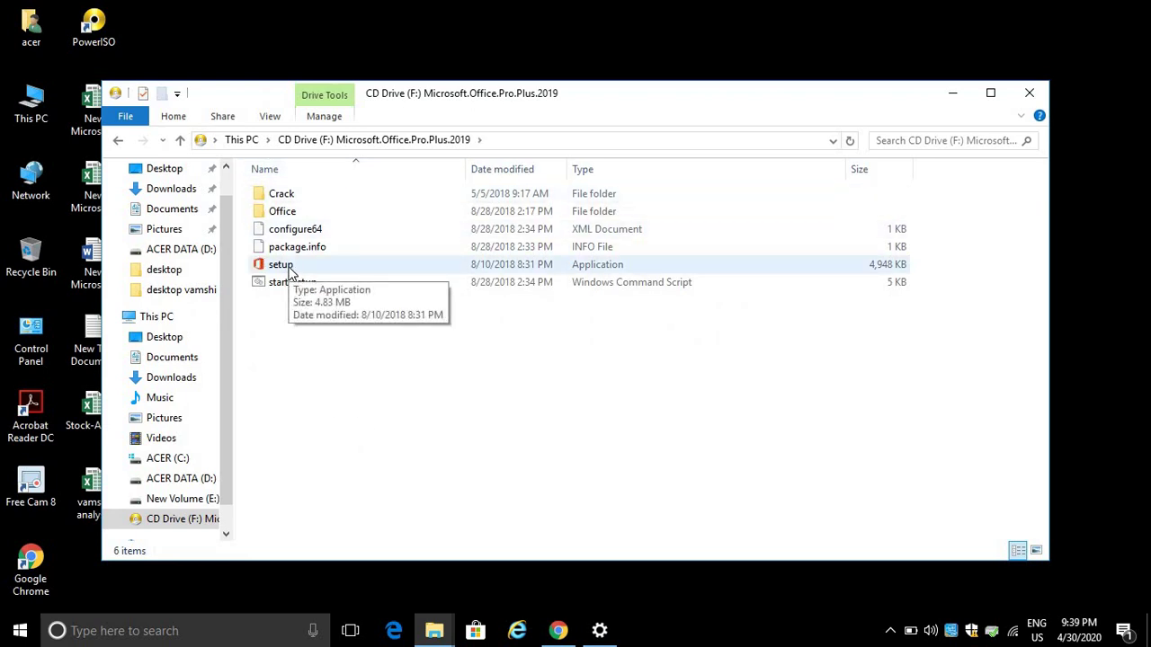
pyautogui.click(290, 269)
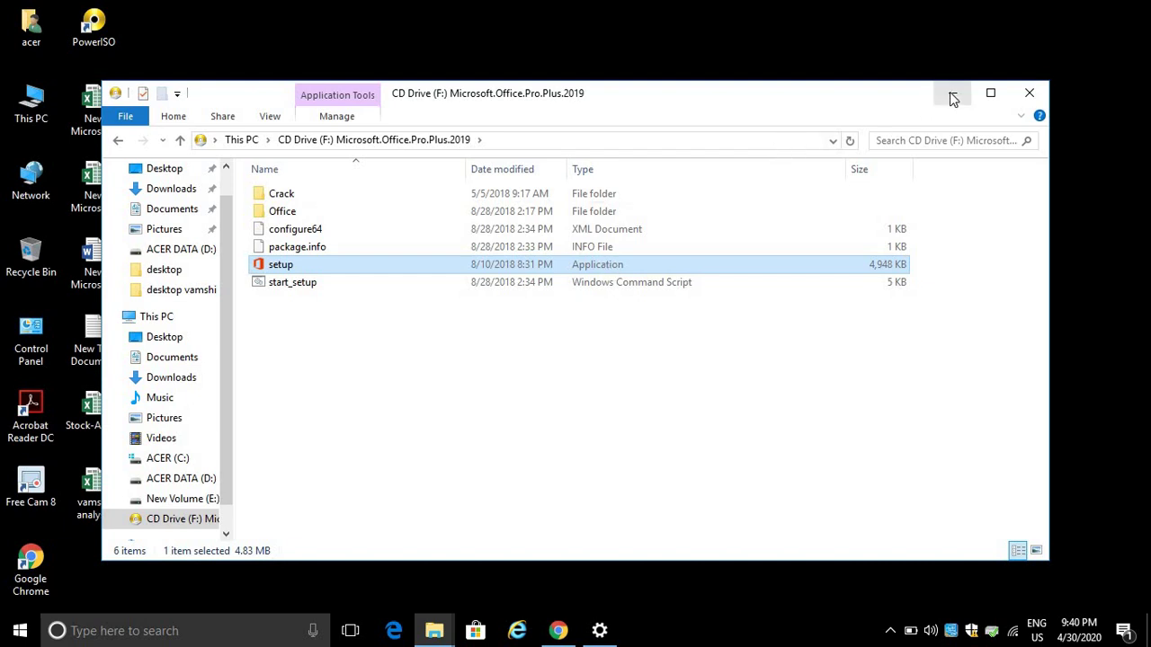
# Step: Open the "office 2019 pro plus" folder in Downloads and widen the Name column to show the full file names
pyautogui.click(246, 142)
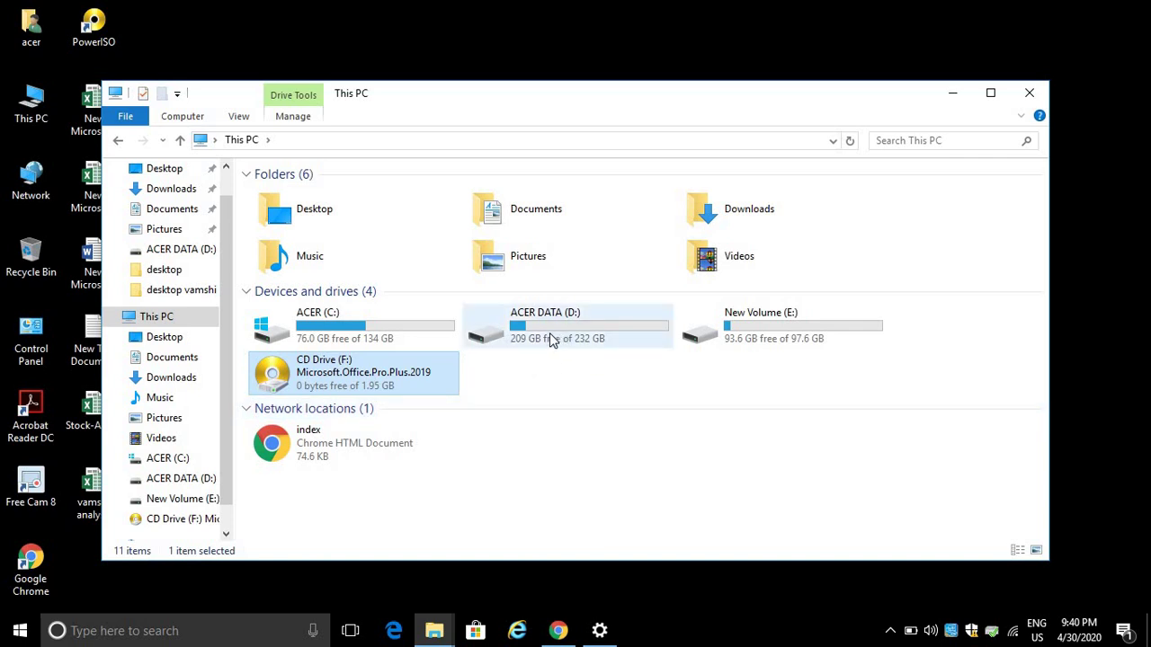
pyautogui.click(175, 188)
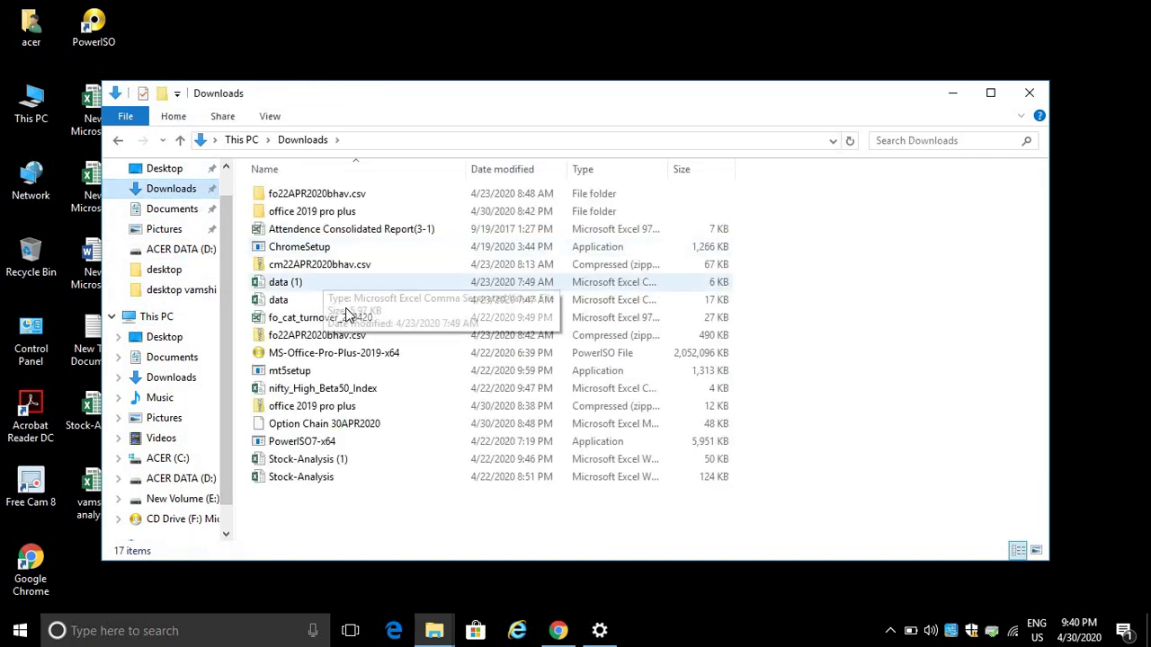
pyautogui.click(316, 394)
pyautogui.click(336, 214)
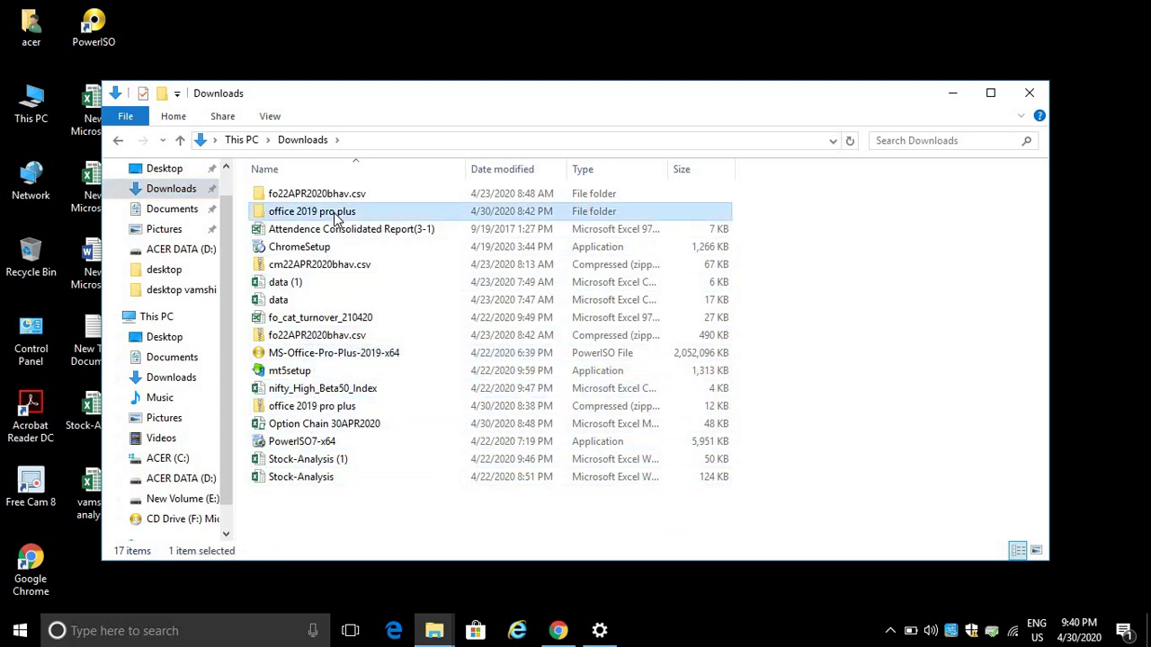
pyautogui.doubleClick(336, 214)
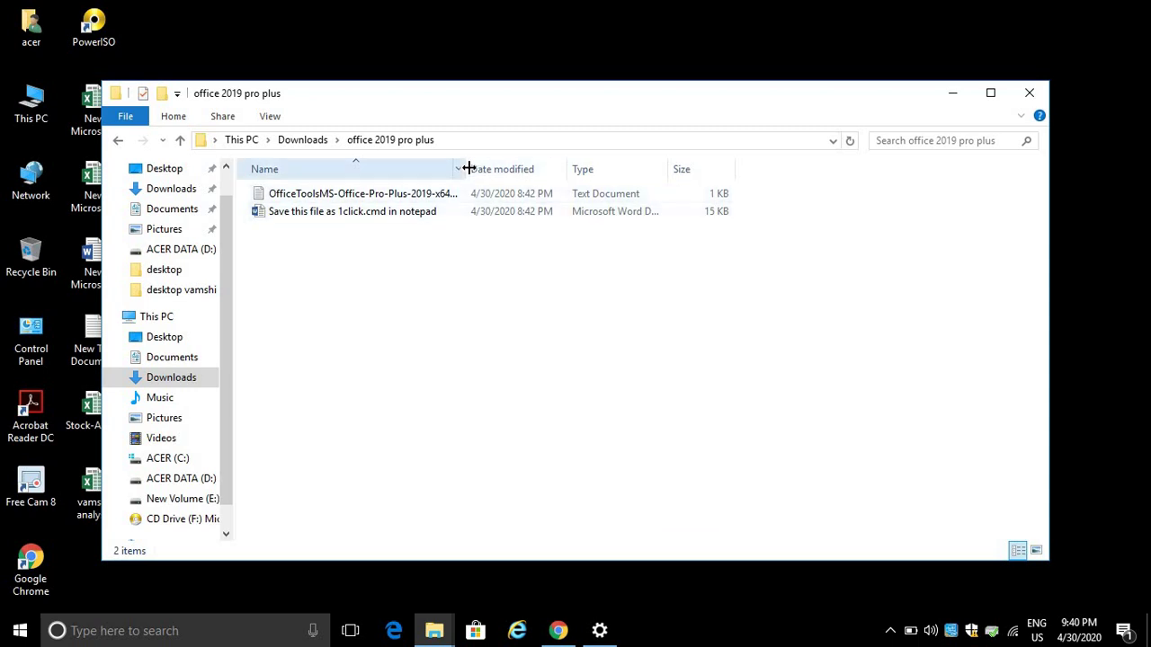
pyautogui.moveTo(468, 169); pyautogui.dragTo(539, 170)
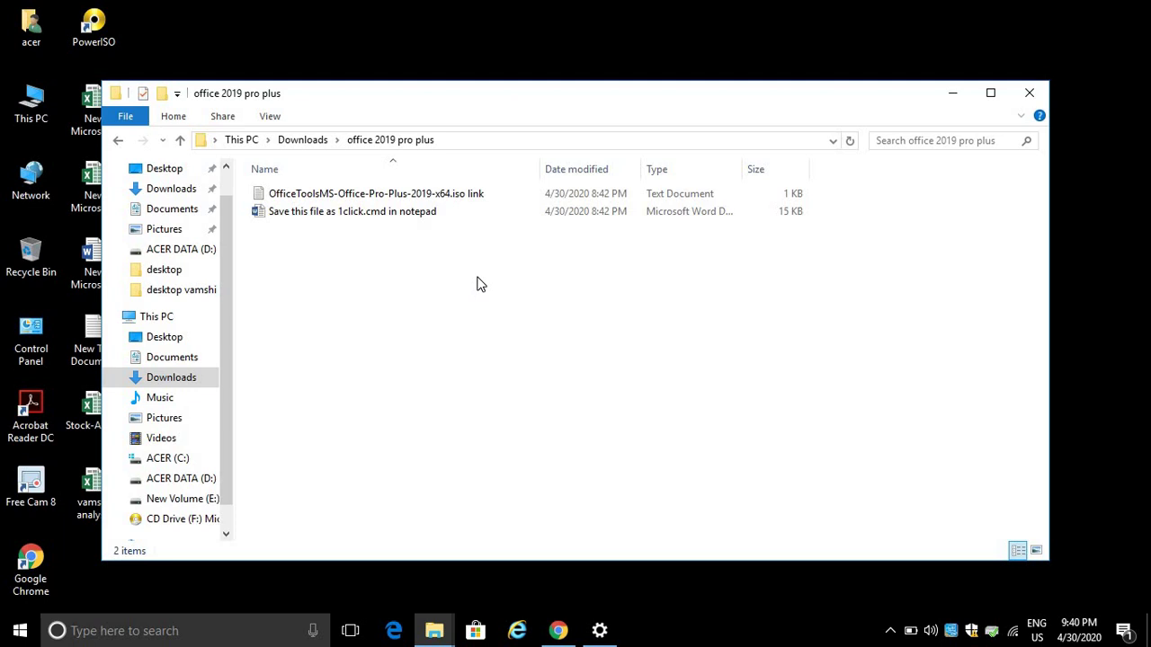
# Step: Open the "OfficeToolsMS-Office-Pro-Plus-2019-x64.iso link" text file, highlight its ISO download link and minimize Notepad
pyautogui.click(403, 201)
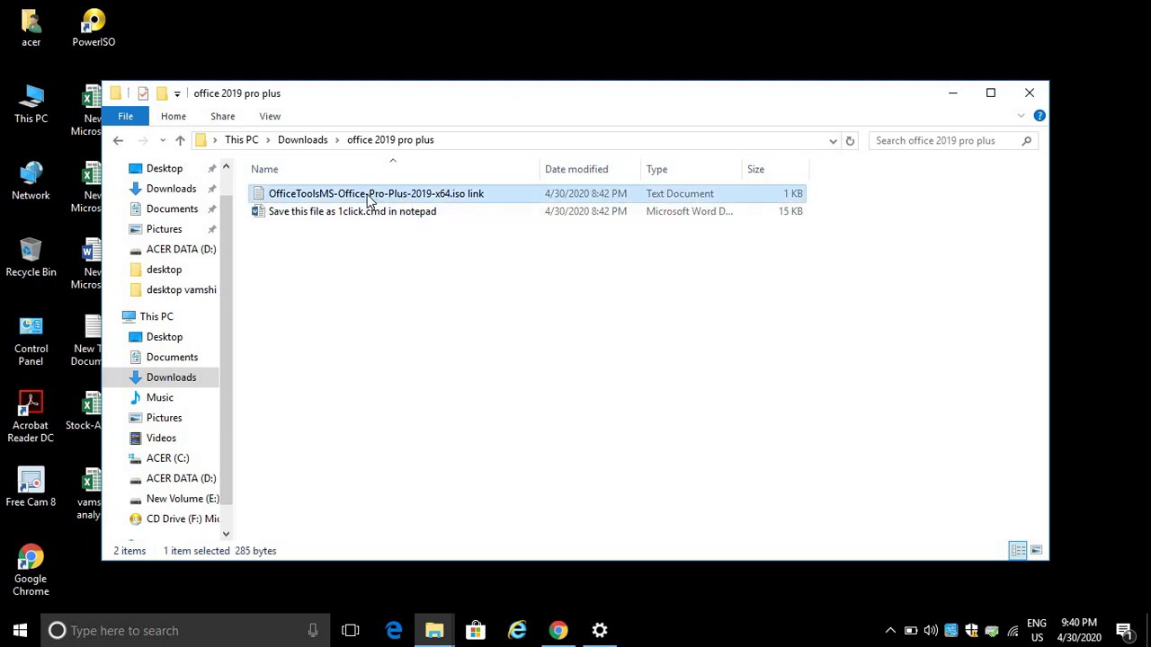
pyautogui.doubleClick(369, 200)
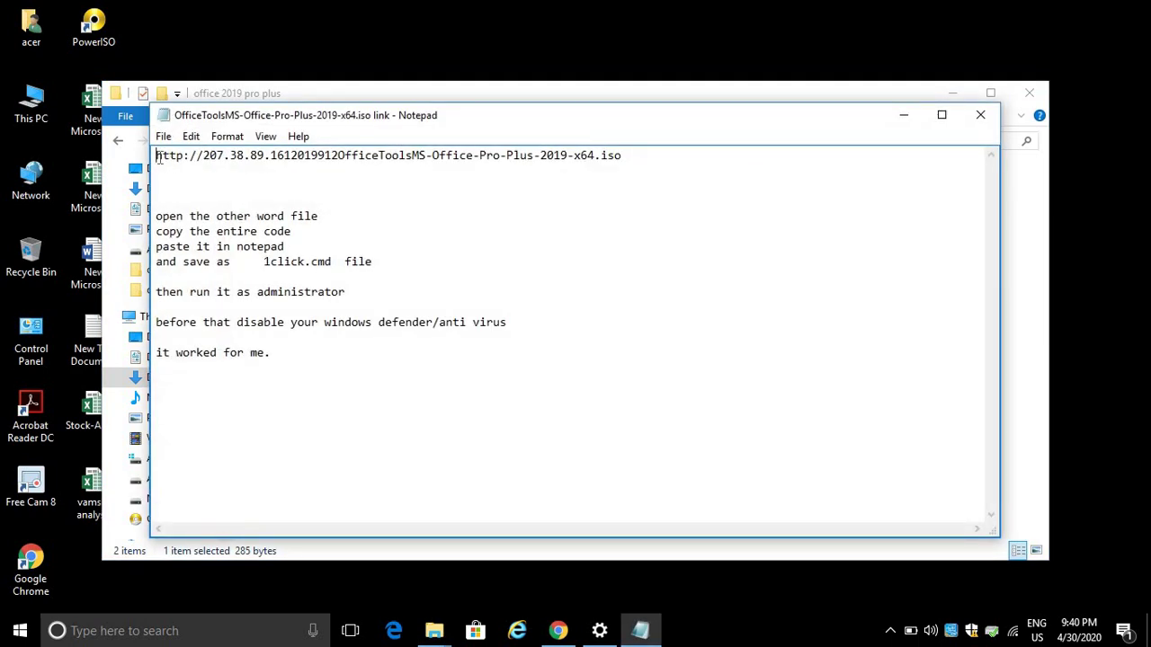
pyautogui.moveTo(159, 158); pyautogui.dragTo(639, 163)
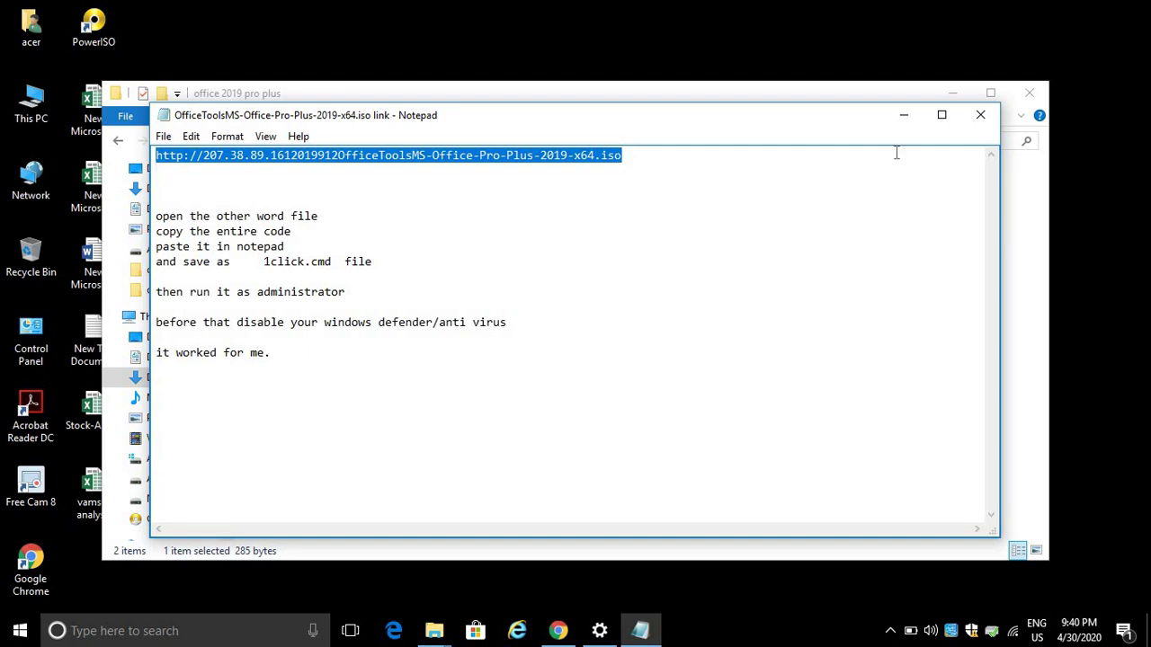
pyautogui.click(902, 115)
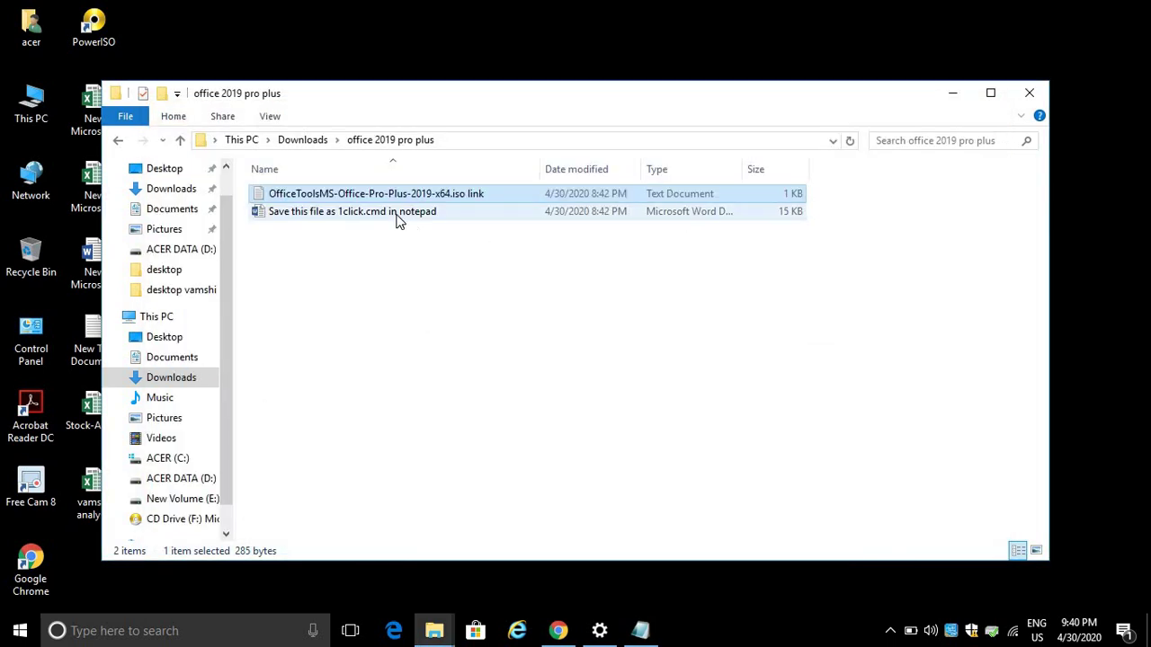
# Step: Open the Word document "Save this file as 1click.cmd in notepad", review the script and copy its entire text
pyautogui.click(399, 221)
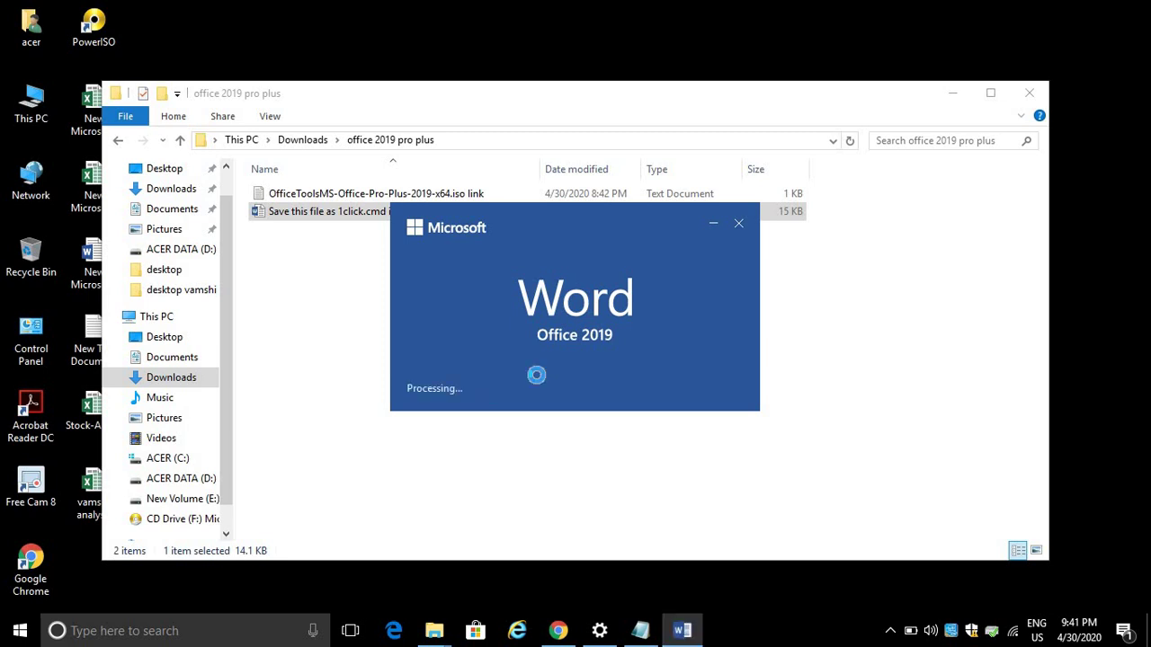
pyautogui.scroll(-4, 807, 370)
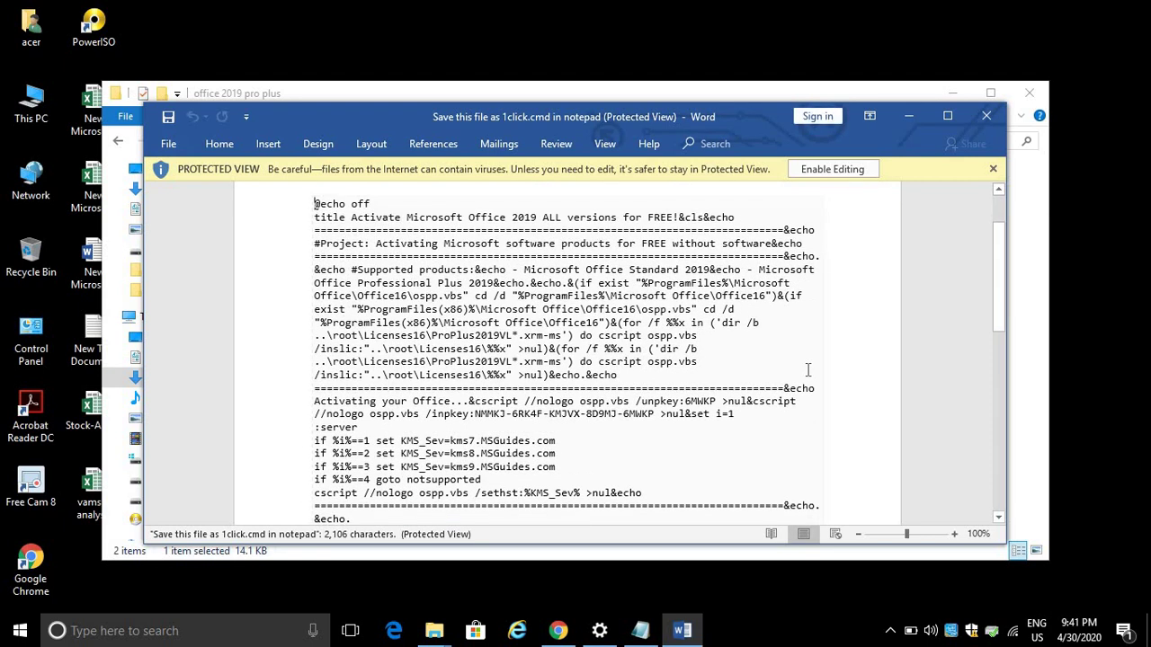
pyautogui.scroll(-4, 807, 370)
pyautogui.scroll(-3, 814, 361)
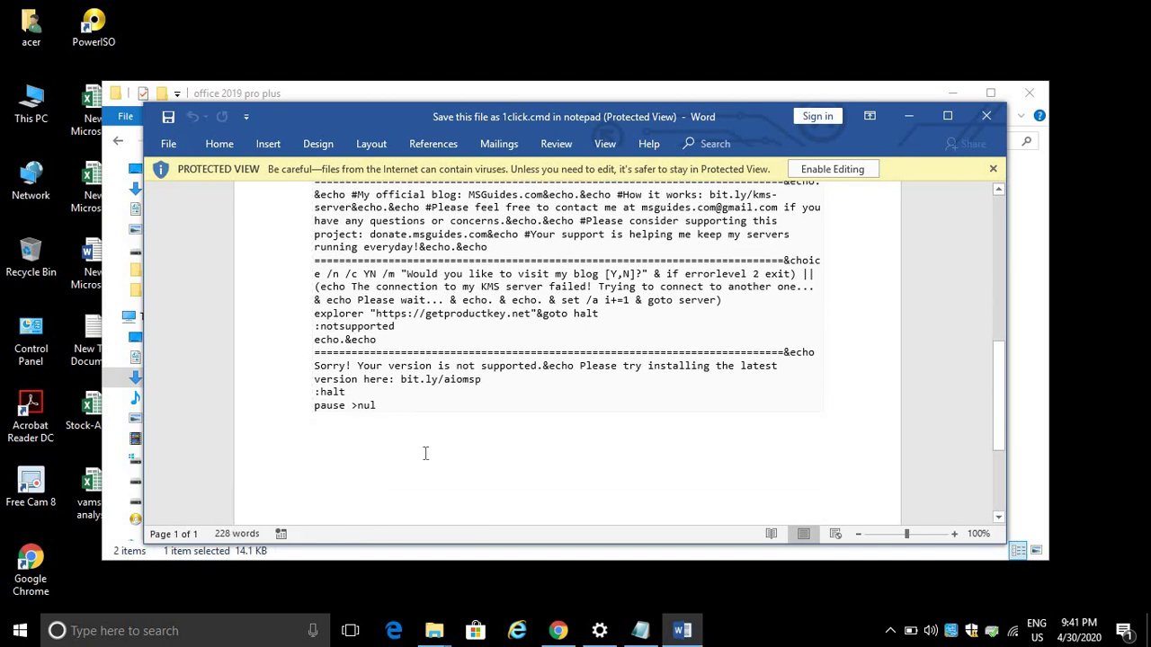
pyautogui.scroll(1, 425, 453)
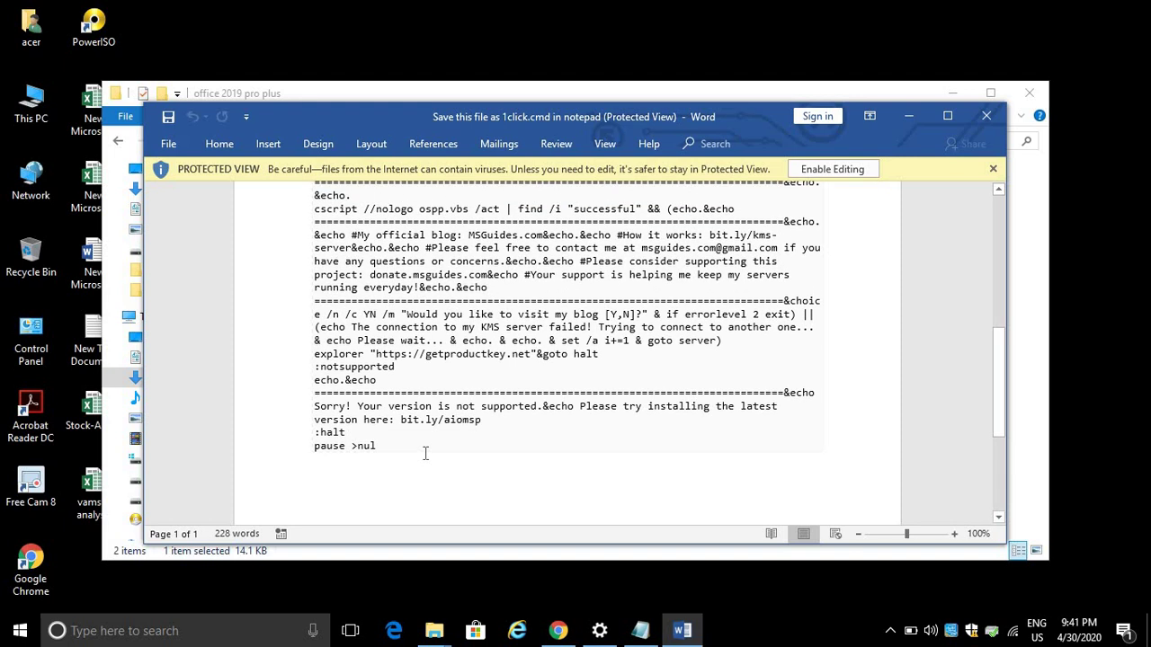
pyautogui.scroll(10, 425, 453)
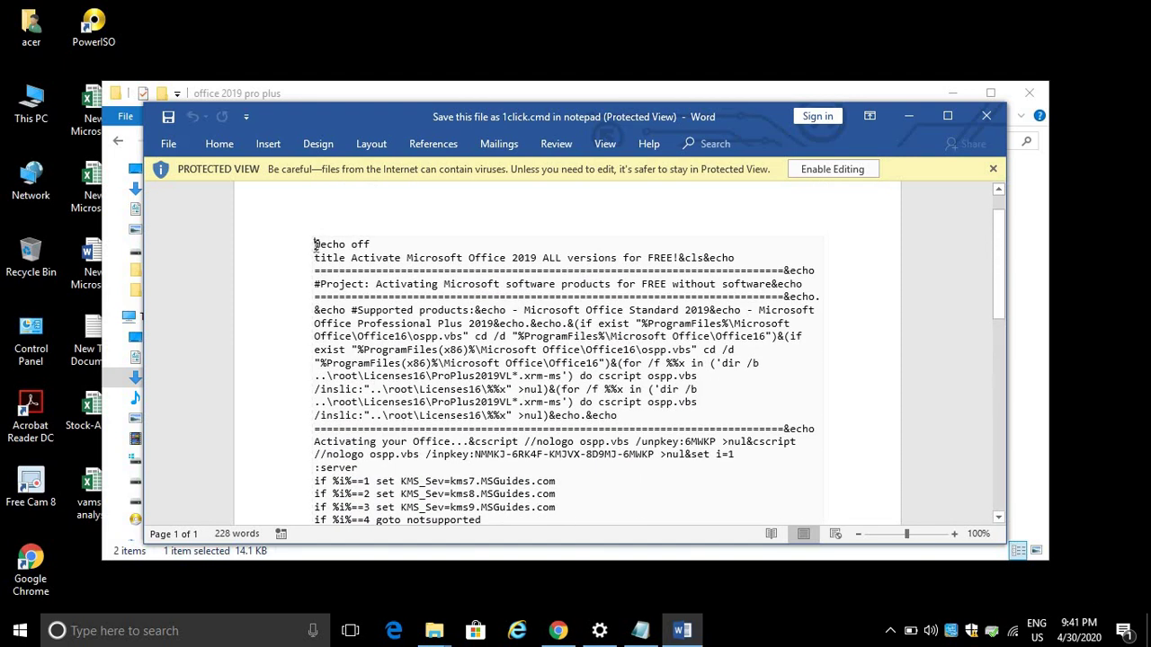
pyautogui.moveTo(315, 243); pyautogui.dragTo(387, 219)
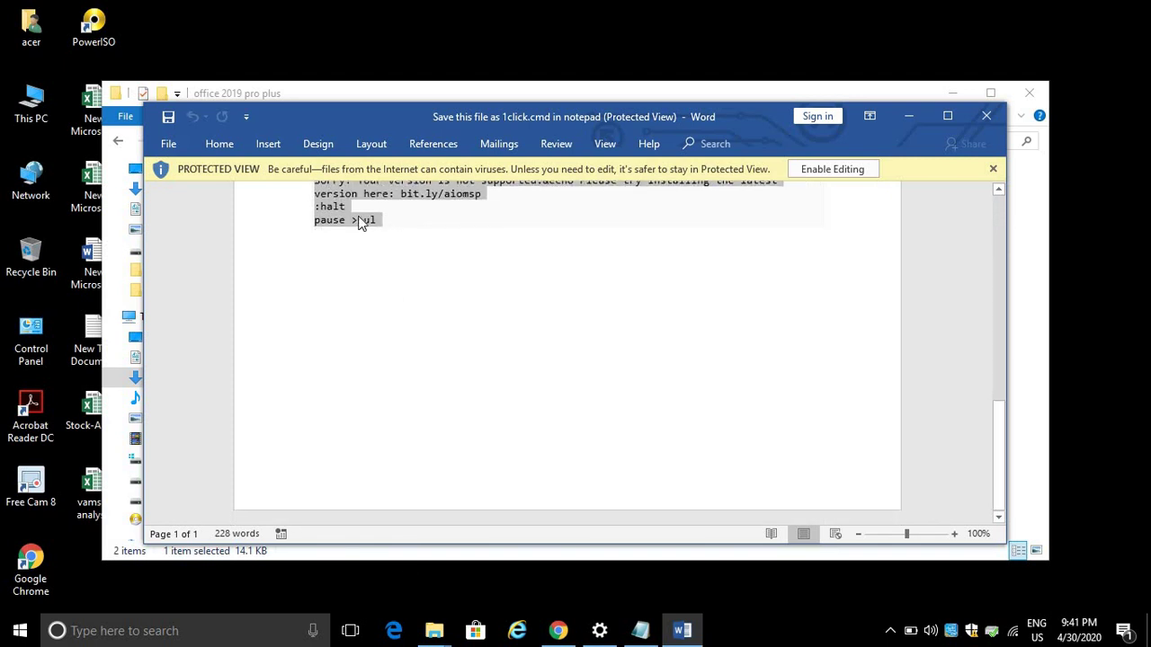
pyautogui.rightClick(361, 215)
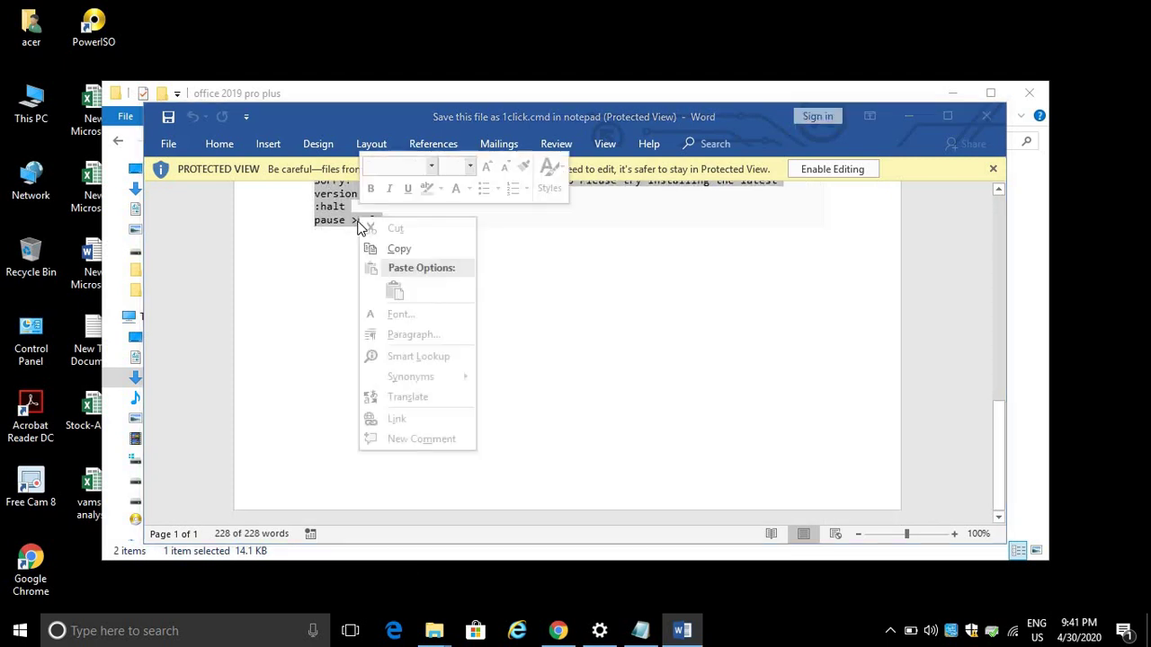
pyautogui.click(387, 248)
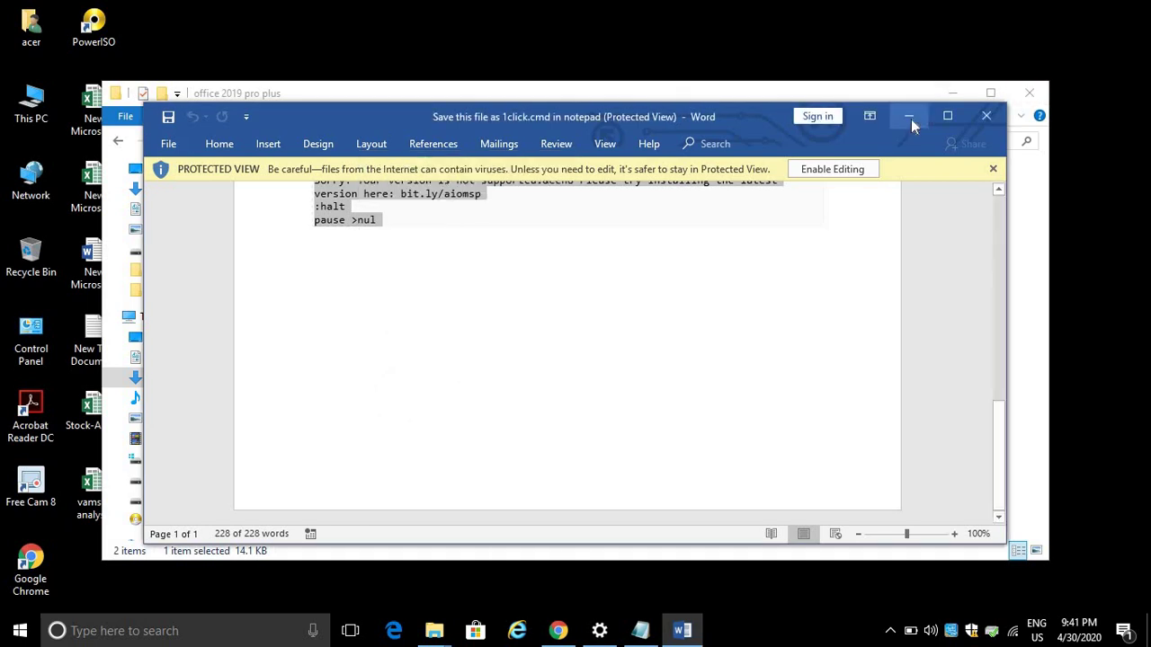